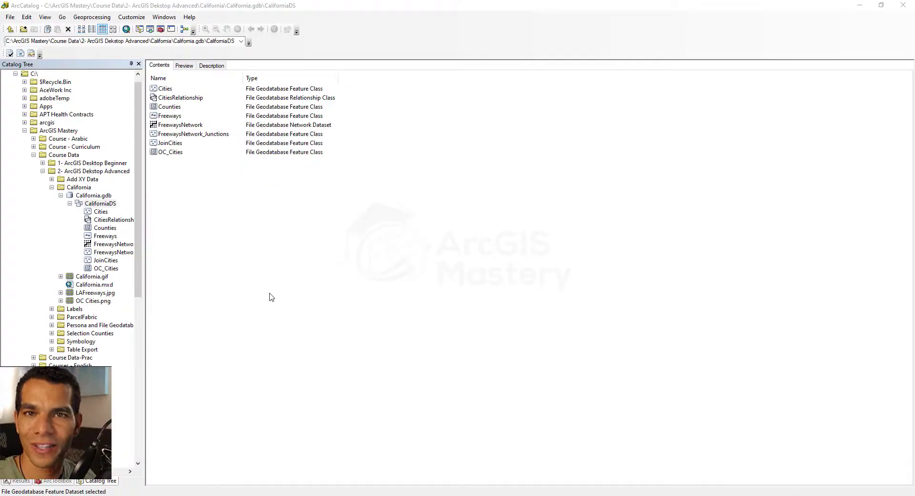
Open California.mxd in ArcMap and expand the CaliforniaDS feature dataset of California.gdb in the course data catalog
double_click(94, 285)
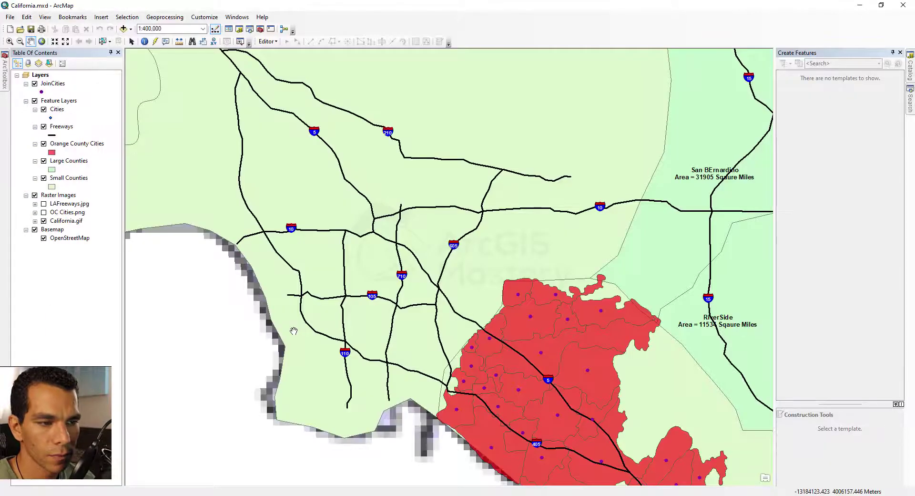
click(910, 76)
click(777, 111)
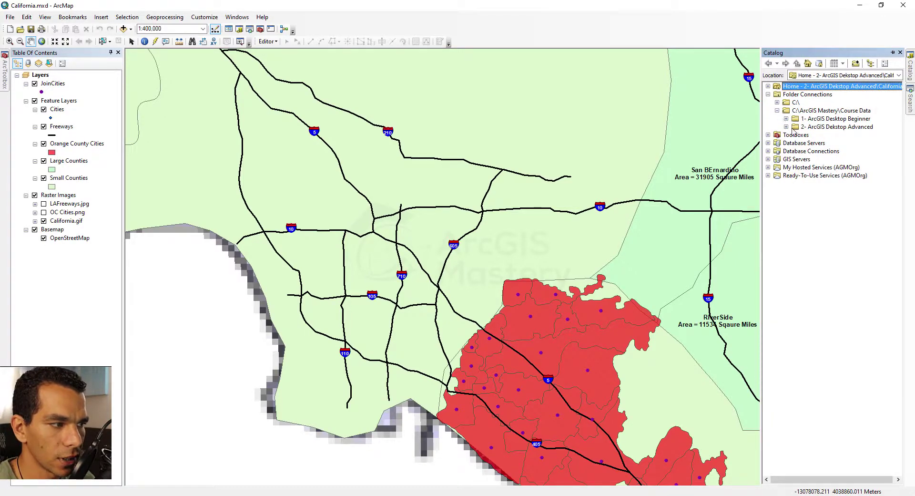
click(786, 126)
click(796, 143)
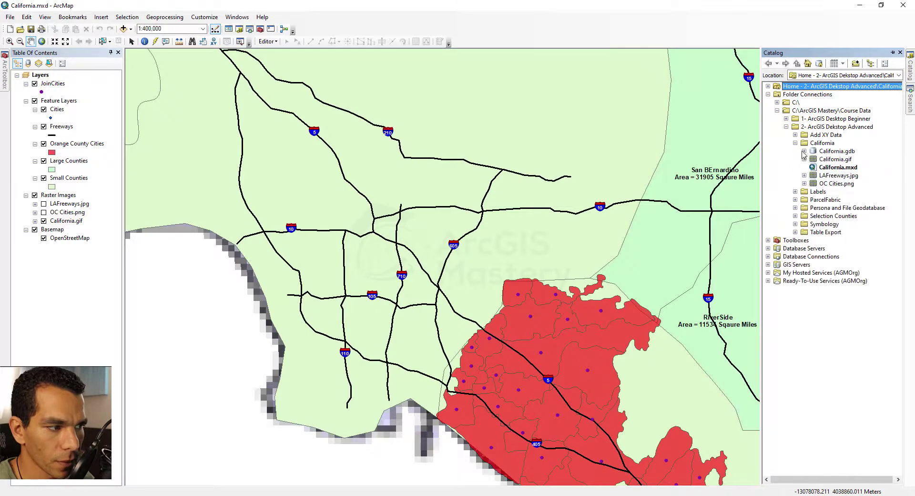
click(804, 152)
click(813, 160)
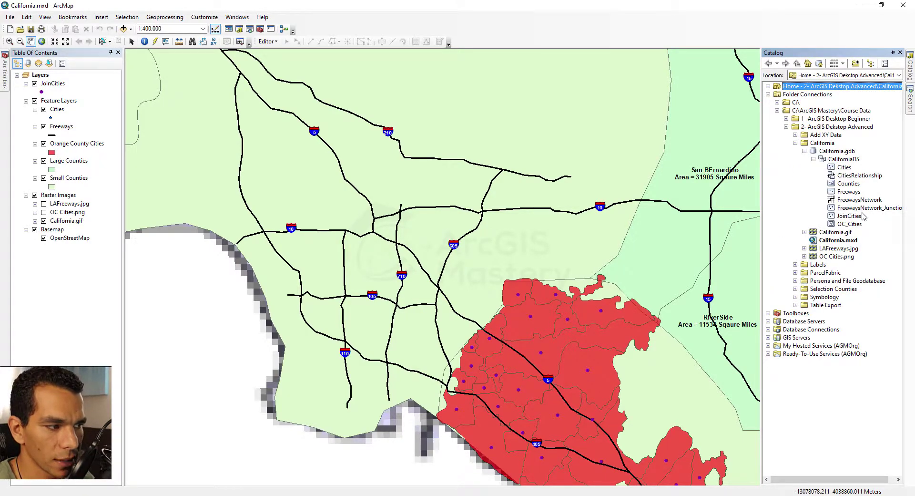
Add the FreewaysNetwork dataset to the map without its participating feature classes and hide its layer
drag(855, 203, 55, 82)
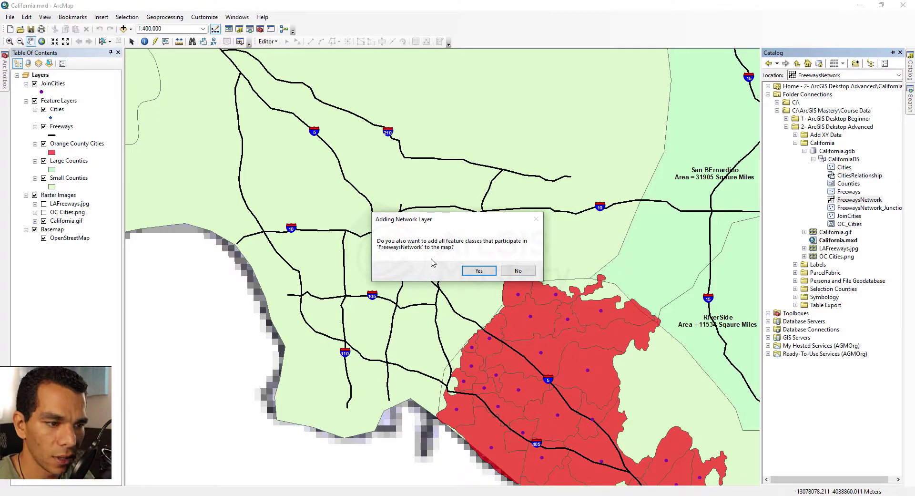
click(519, 270)
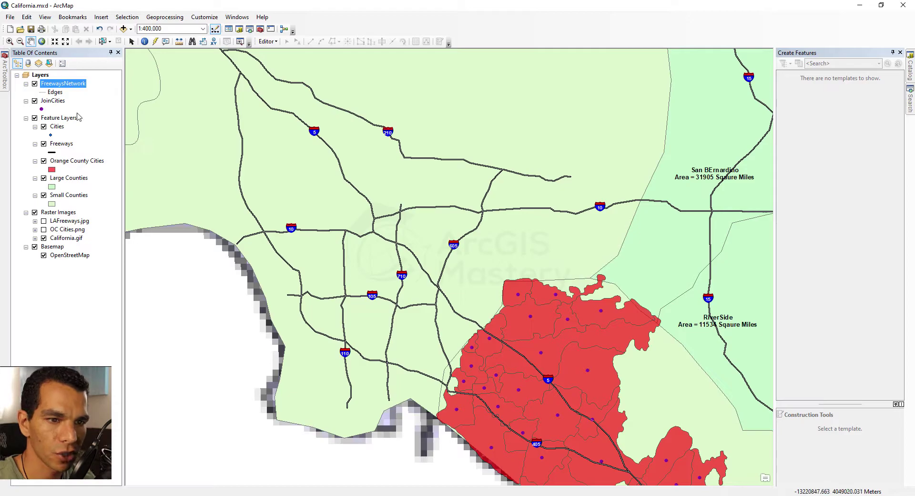
click(34, 84)
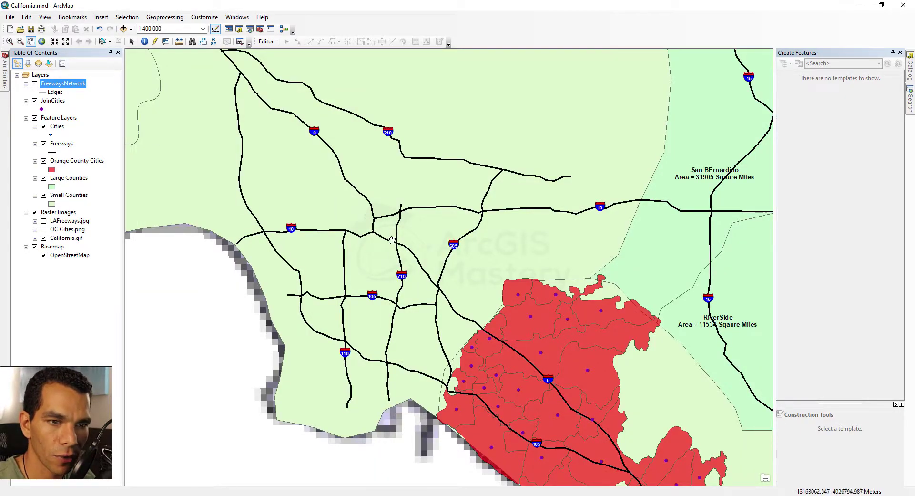
drag(385, 222, 384, 261)
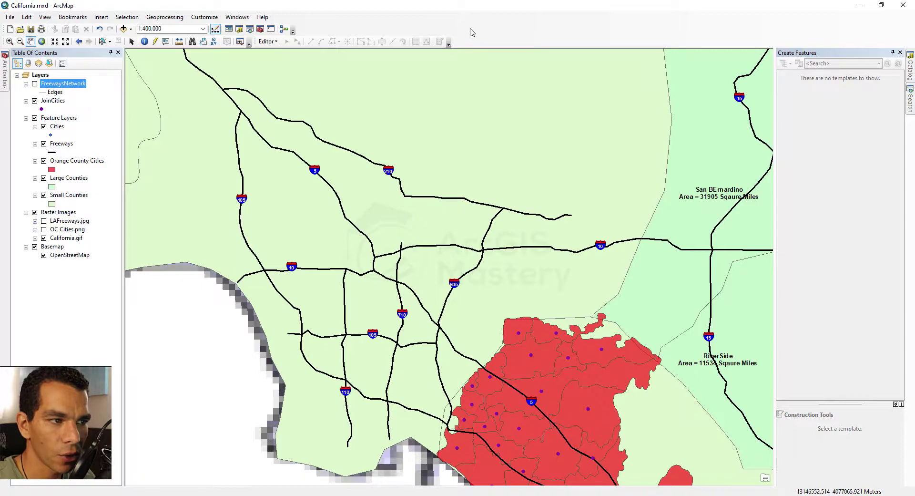
Show the Network Analyst toolbar and enable the Network Analyst extension for the FreewaysNetwork dataset
right_click(470, 32)
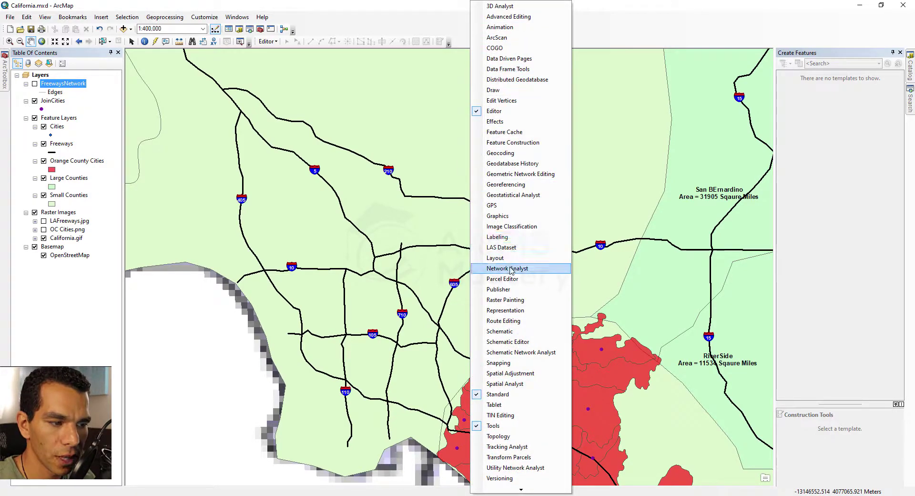
click(510, 268)
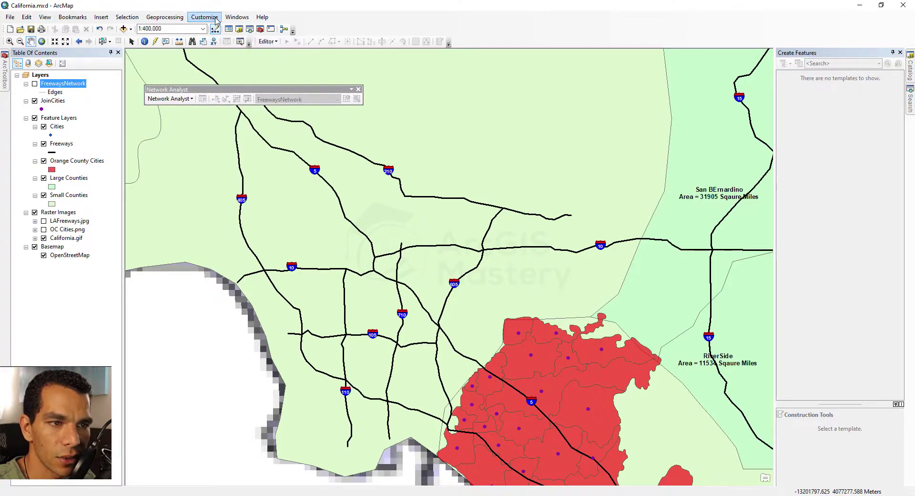
click(204, 16)
click(230, 40)
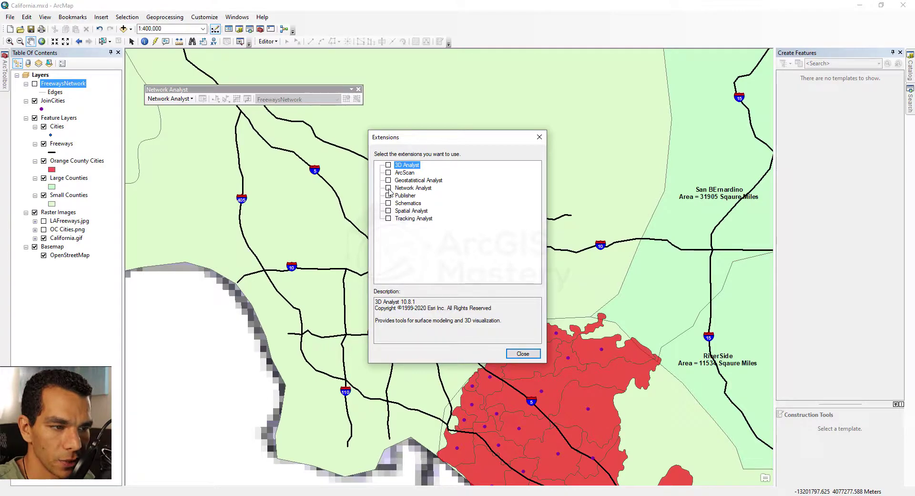
click(523, 353)
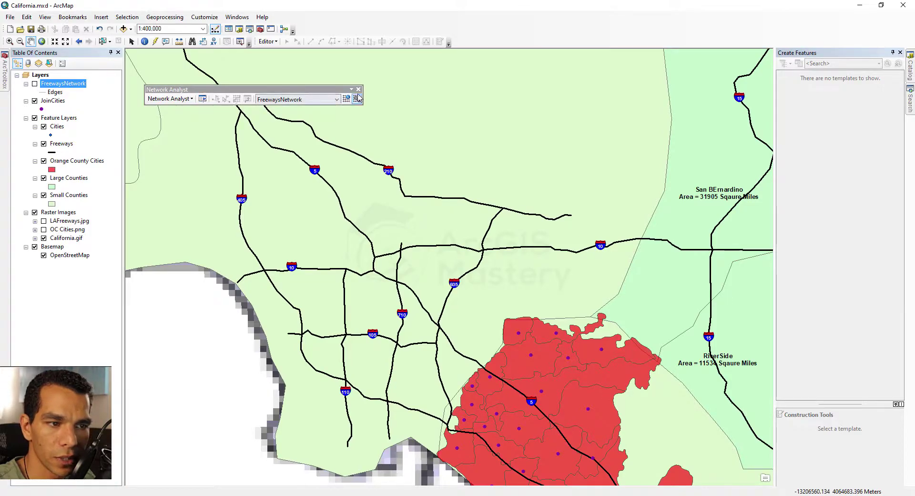
click(316, 101)
click(316, 100)
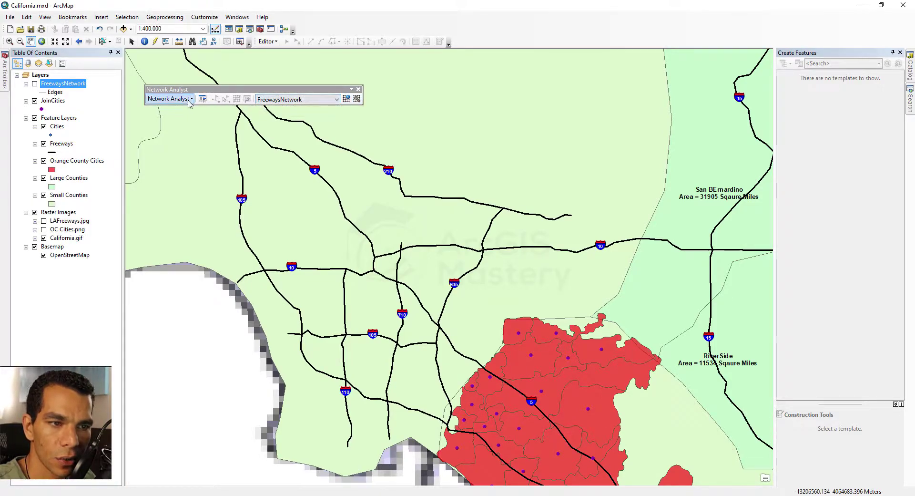
Create a new route analysis layer and display the Network Analyst window
click(187, 100)
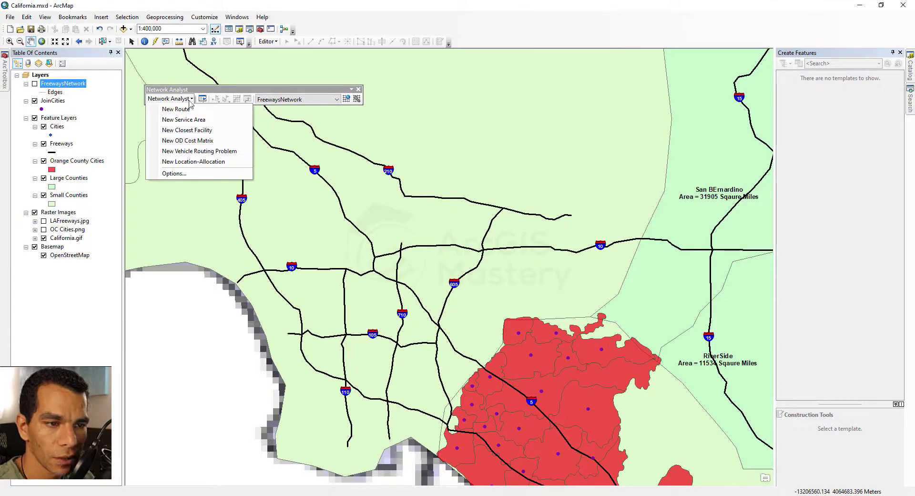
click(187, 111)
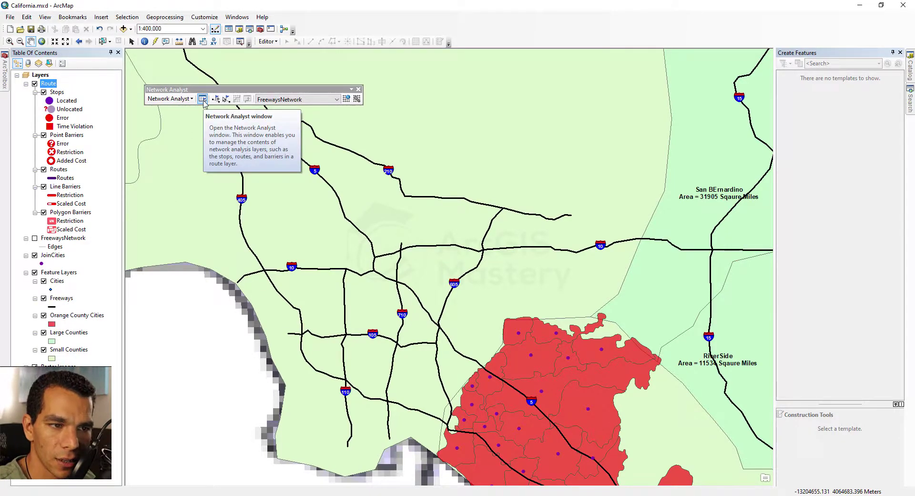
click(202, 99)
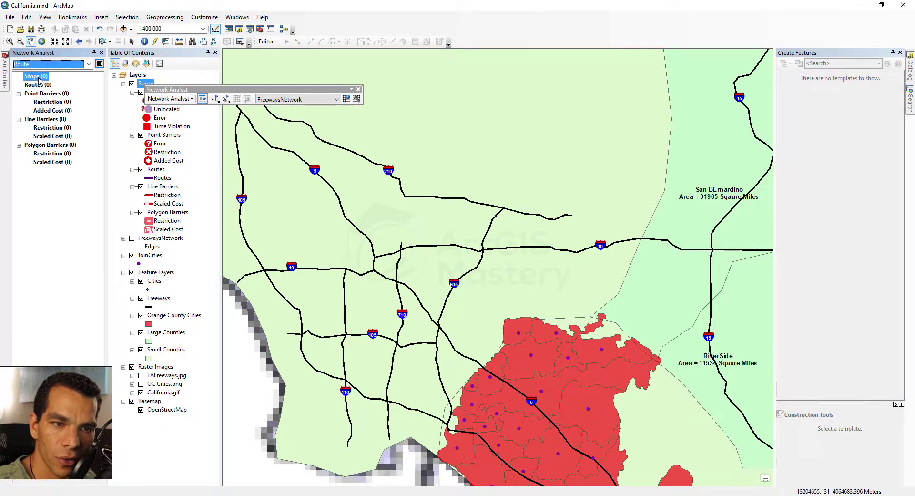
click(40, 86)
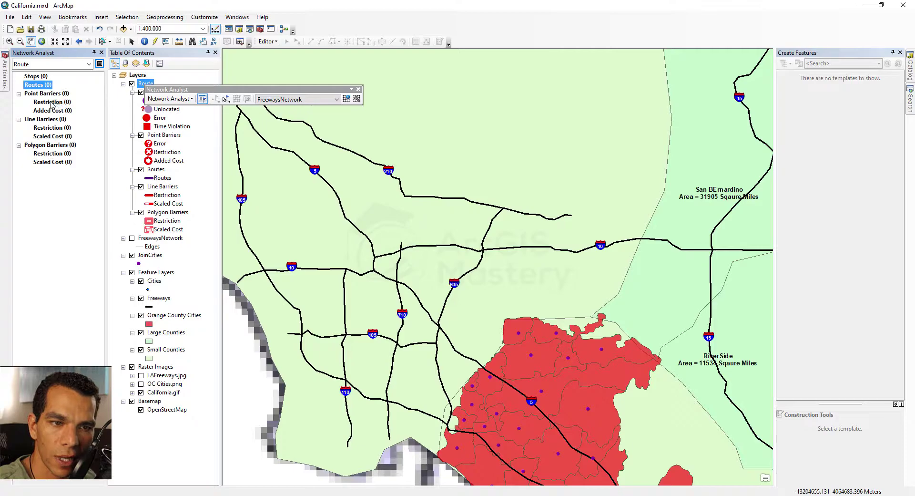
click(52, 103)
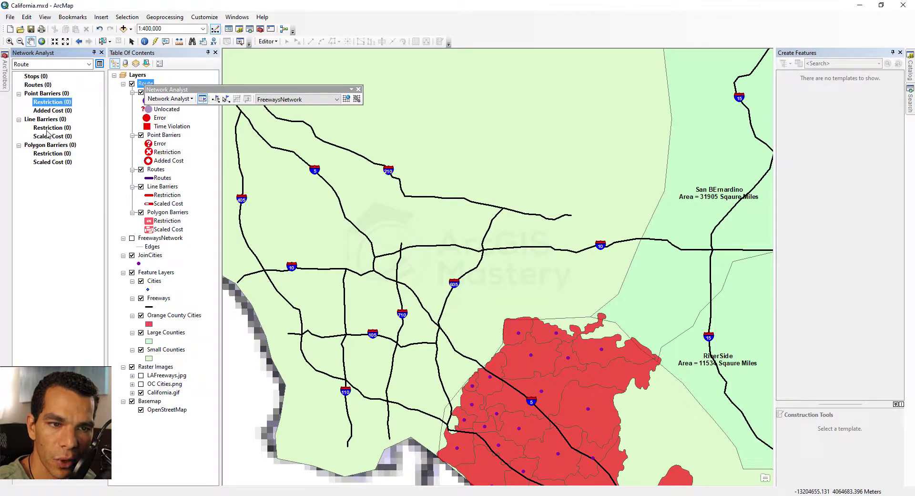
click(48, 129)
click(50, 153)
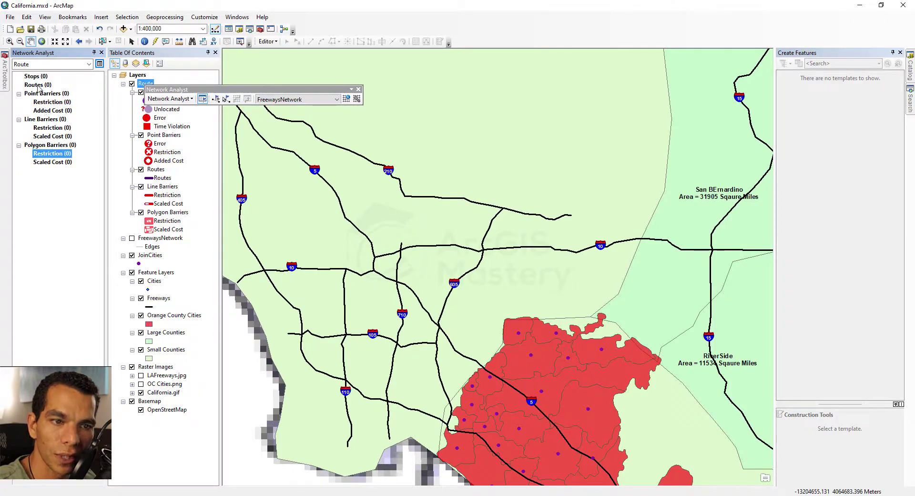
click(34, 78)
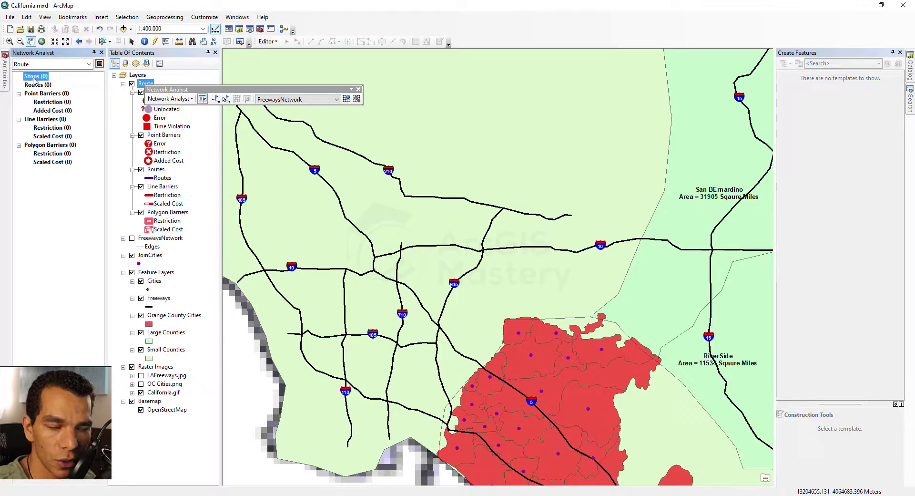
click(35, 85)
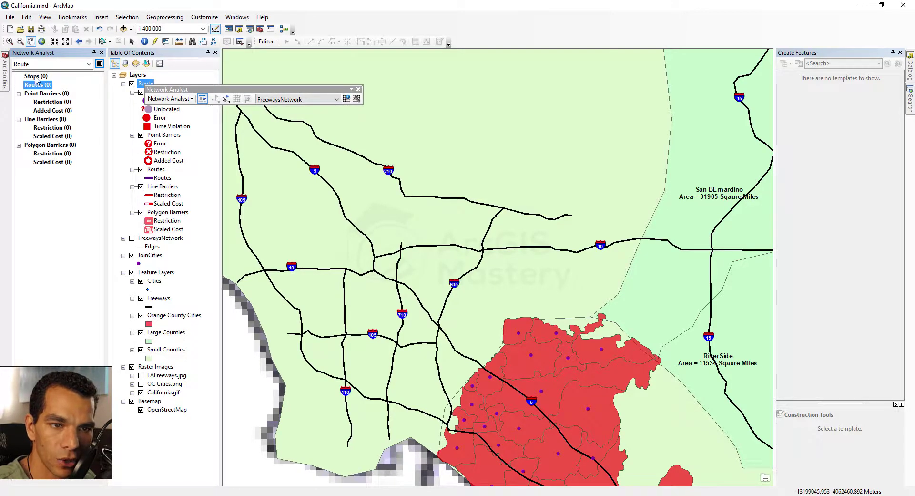
Place four route stops on the freeways, in order on the 10 east, the 605, the 105 and the 10 west
click(34, 76)
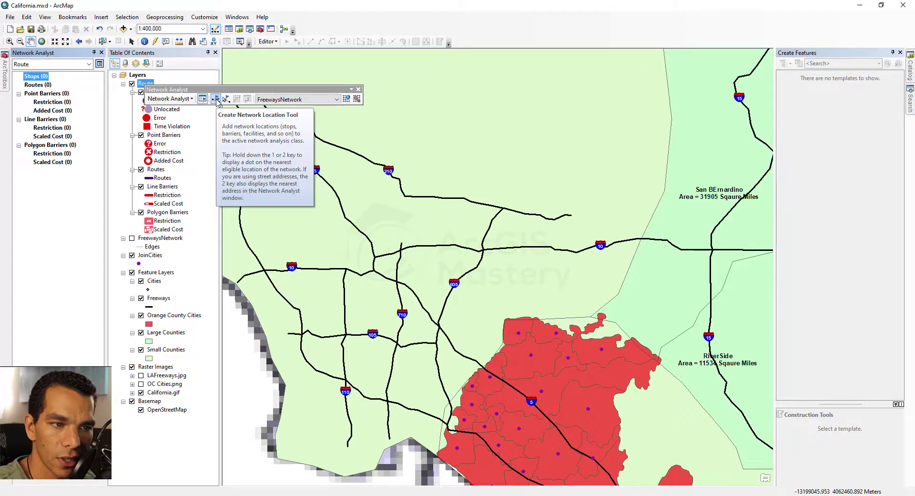
click(217, 99)
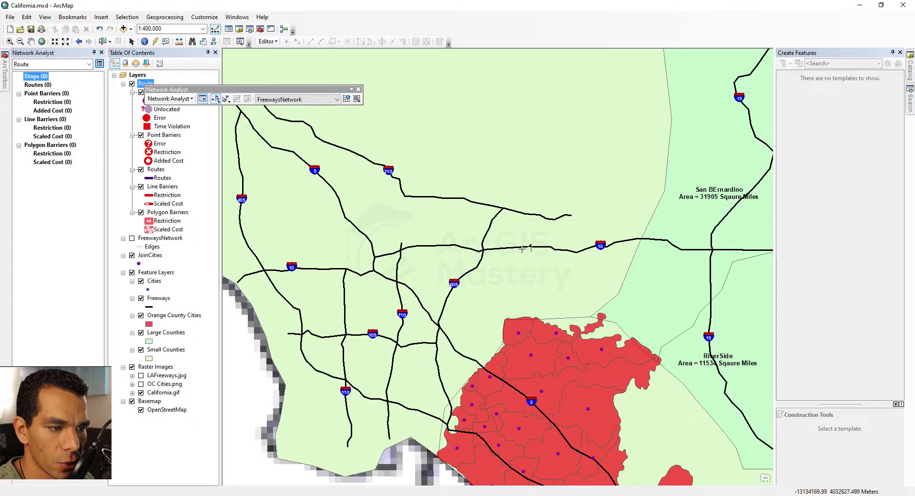
click(520, 247)
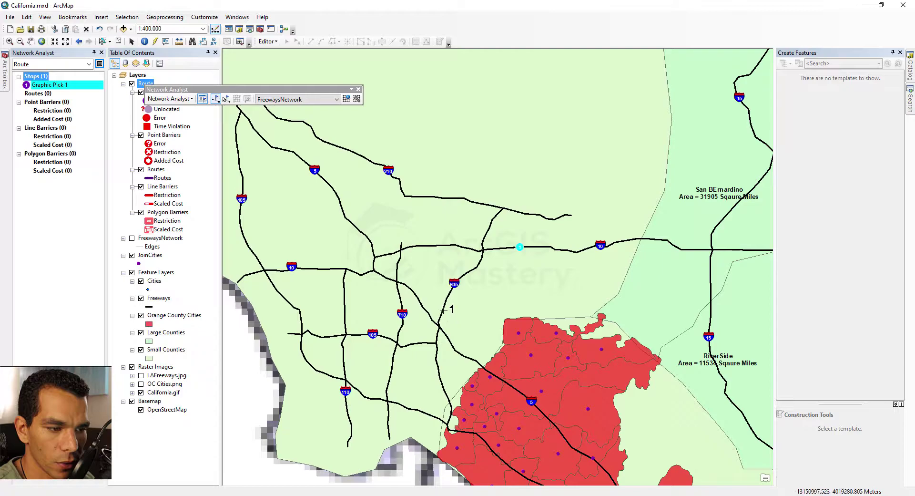
click(444, 311)
click(387, 339)
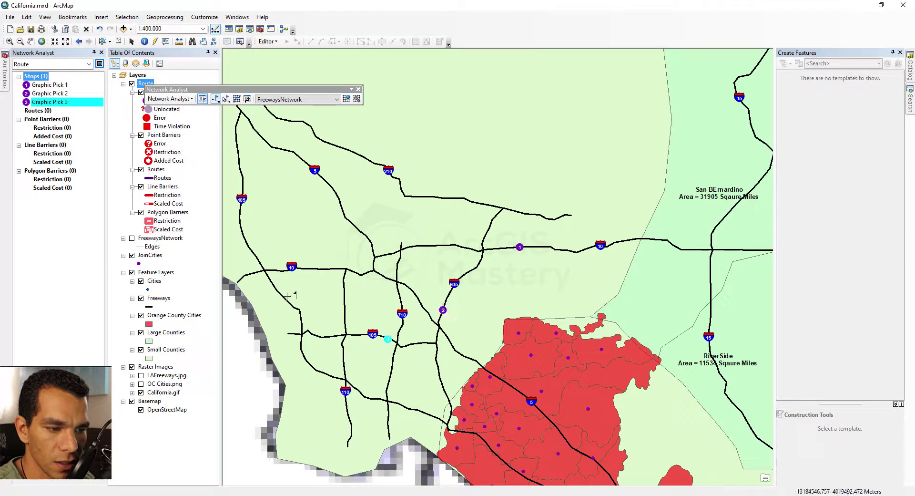
click(309, 269)
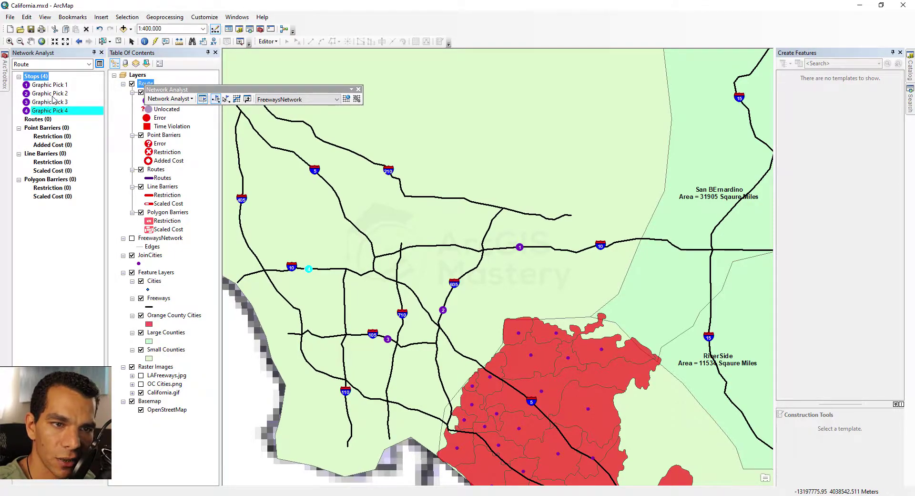
Move the first stop slightly west along freeway 10 and solve the route
click(227, 100)
click(520, 247)
mouse_move(522, 249)
mouse_down()
mouse_move(510, 255)
mouse_move(521, 266)
mouse_move(518, 253)
mouse_up()
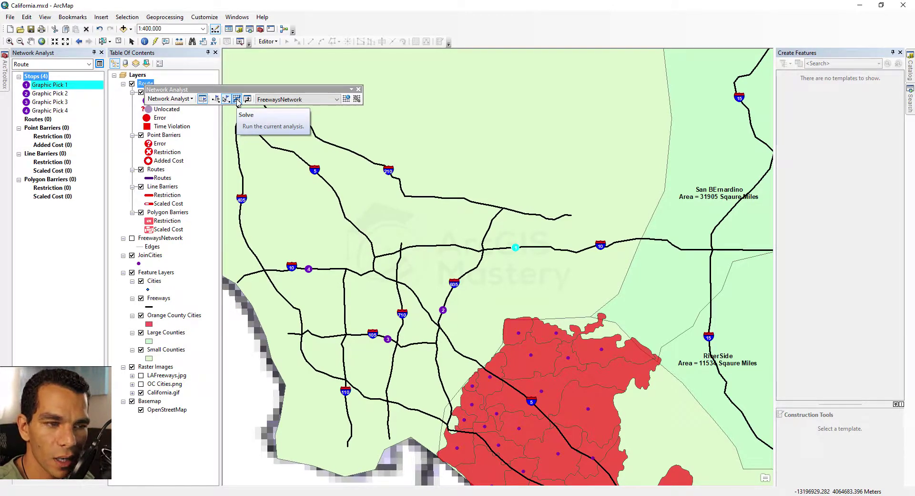
click(237, 100)
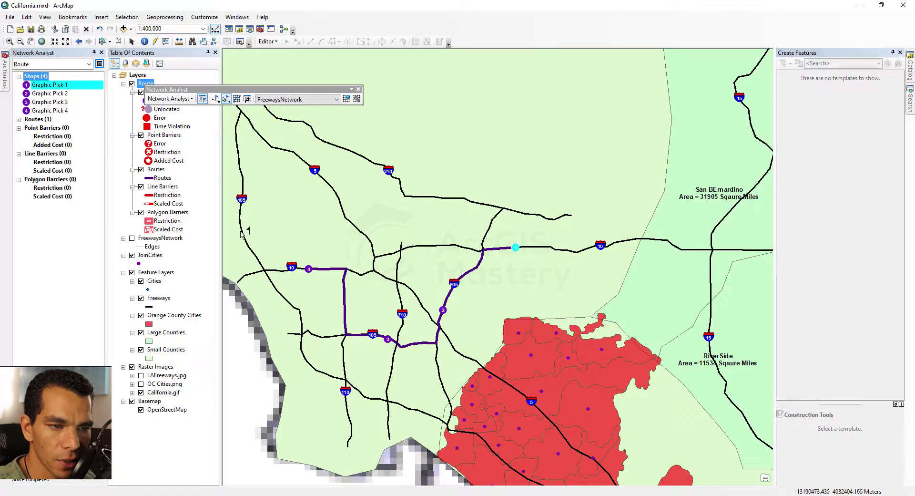
Change the Routes line symbol to blue with a width of 3
click(154, 177)
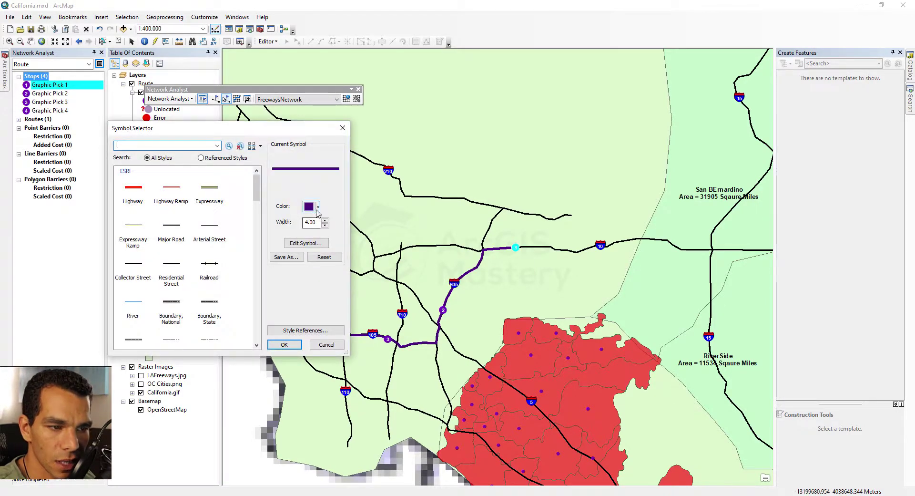
click(315, 206)
click(386, 257)
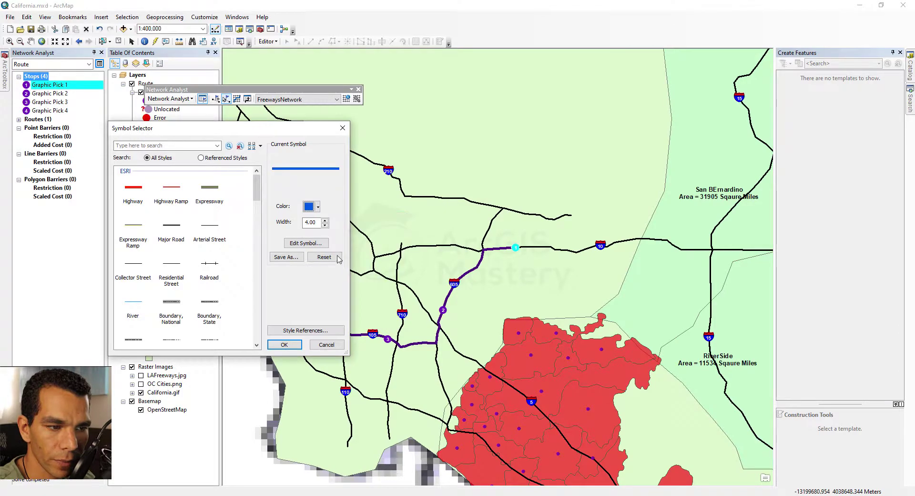
click(326, 225)
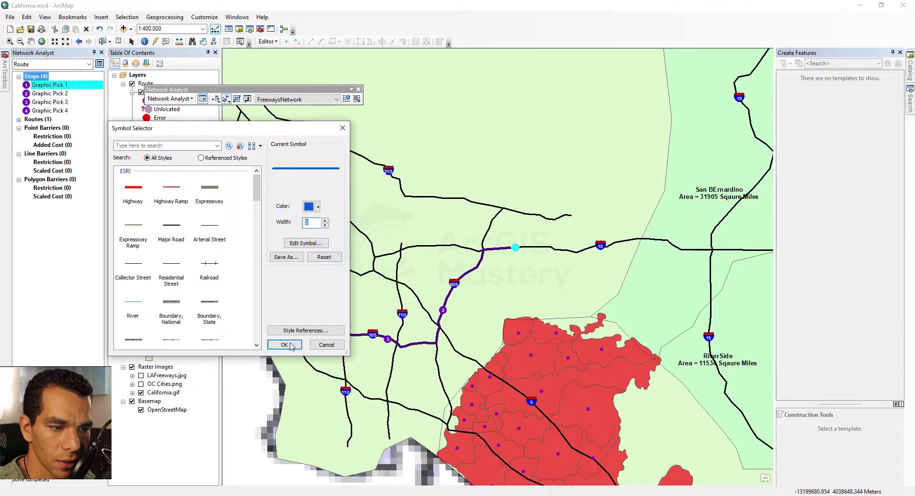
click(284, 345)
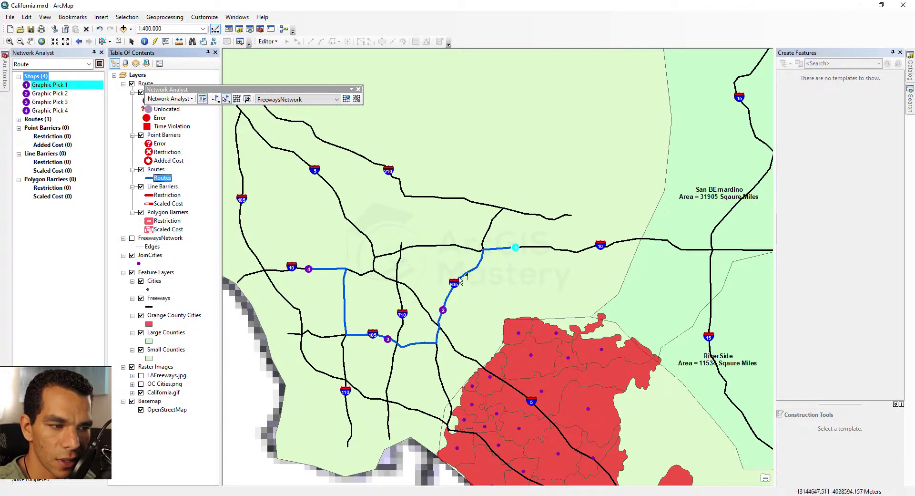
Place a restriction point barrier on freeway 605 between stops 1 and 2, and solve the route again
scroll(443, 295, down, 2)
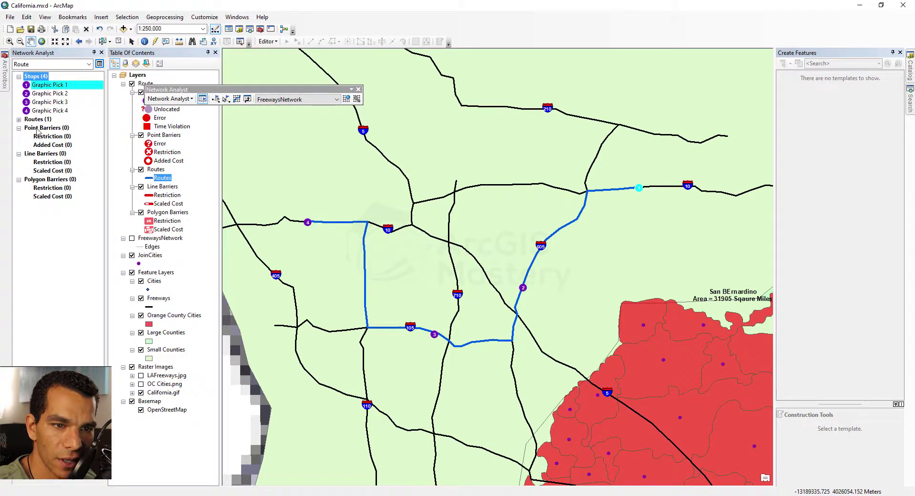
click(48, 137)
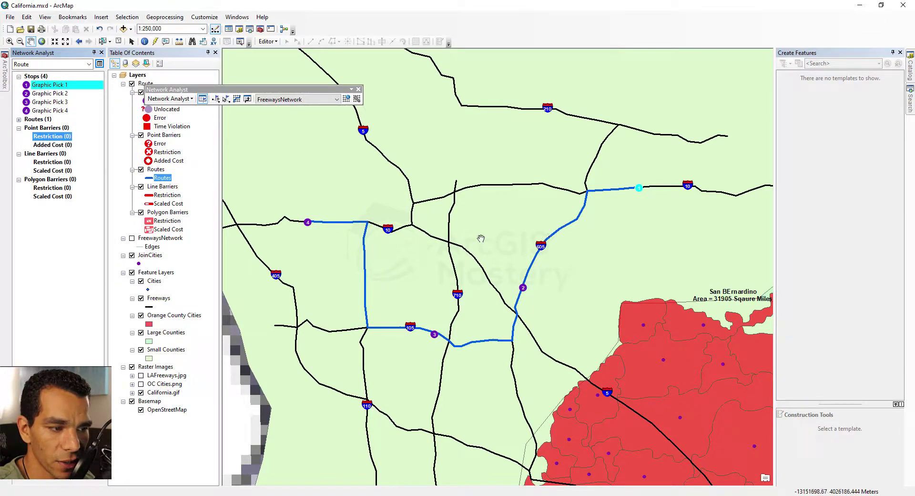
click(217, 99)
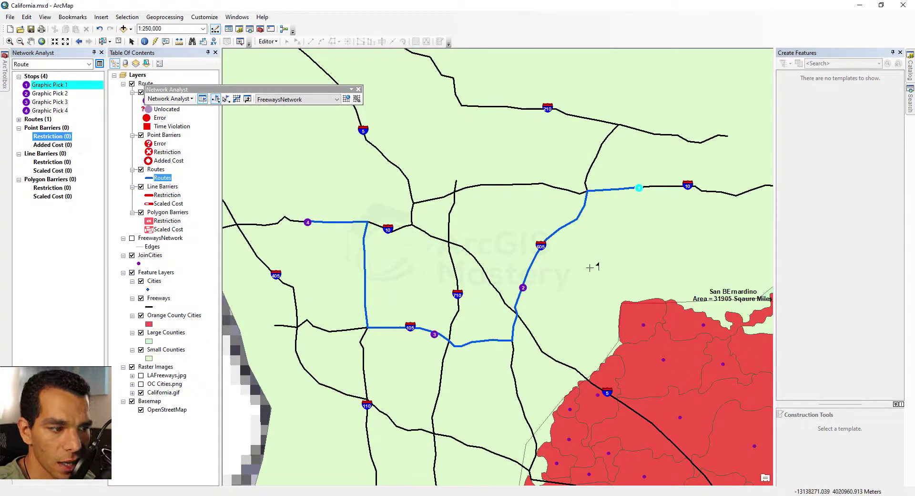
click(558, 230)
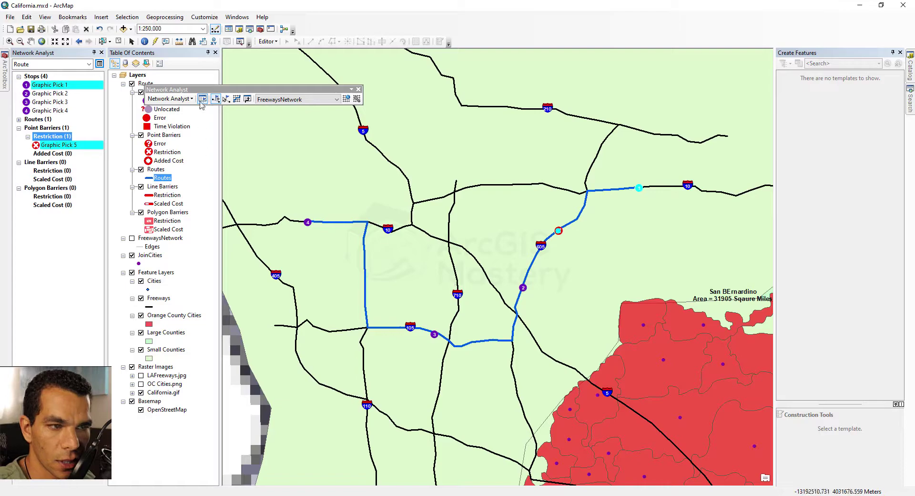
click(236, 100)
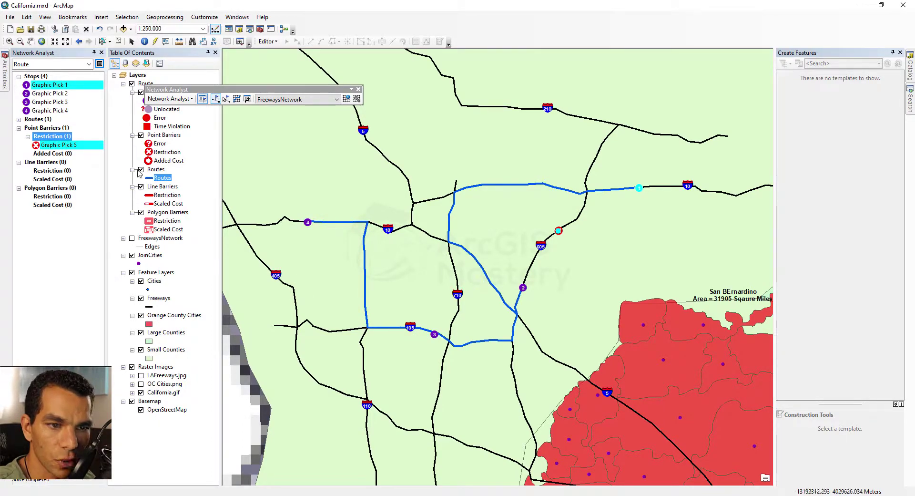
Draw a restriction line barrier across freeway 10 west of the 605, solve the route and clear the selection
click(52, 172)
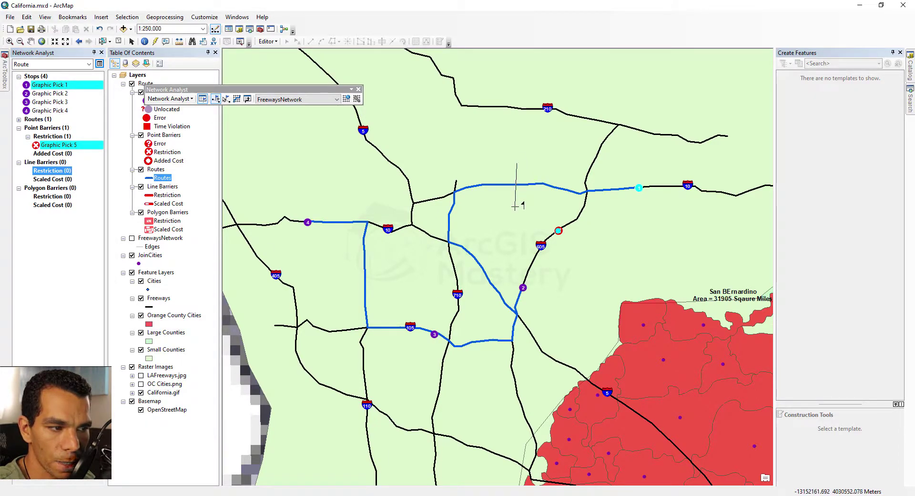
double_click(522, 229)
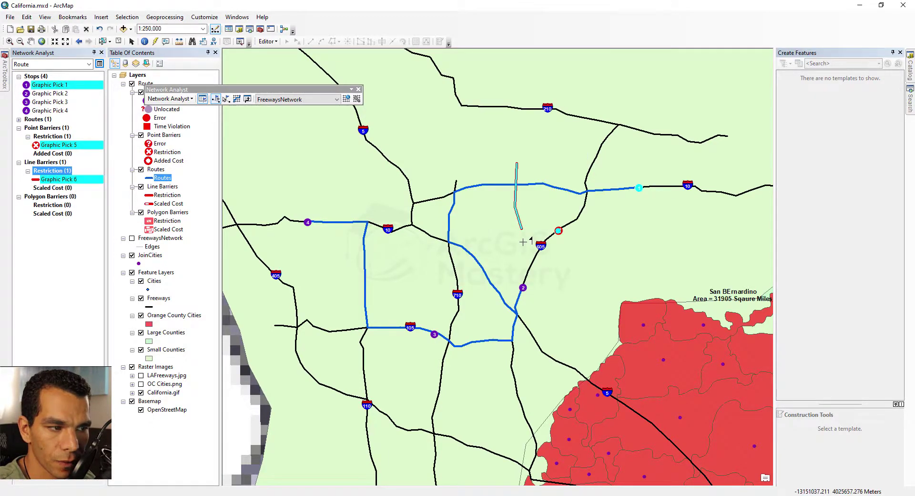
click(247, 98)
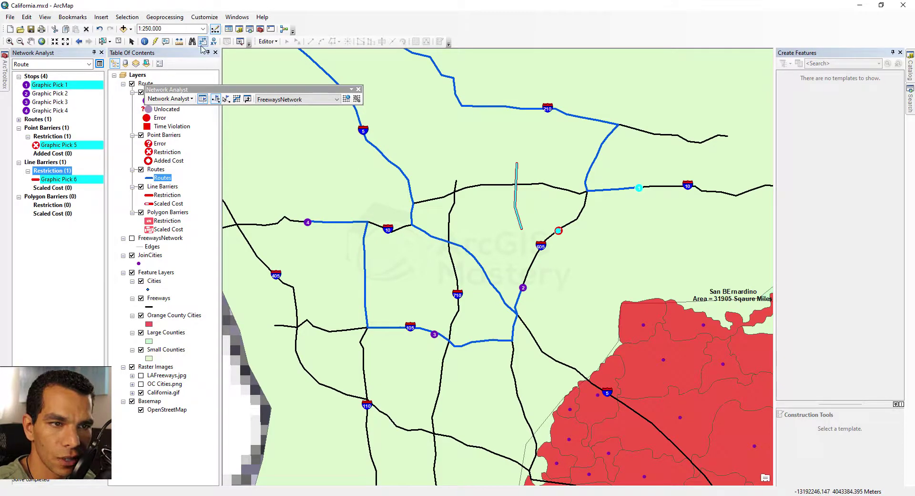
click(119, 41)
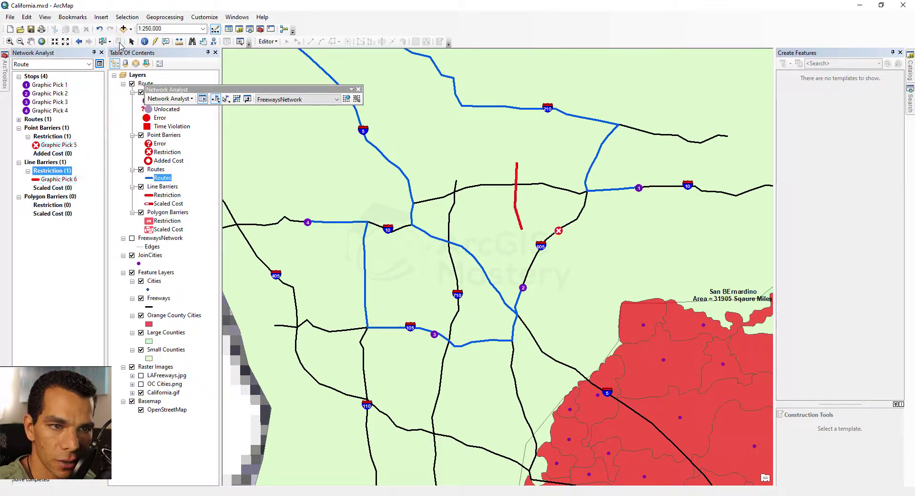
Delete the restriction line barrier across freeway 10 and solve the route again
click(67, 182)
right_click(66, 182)
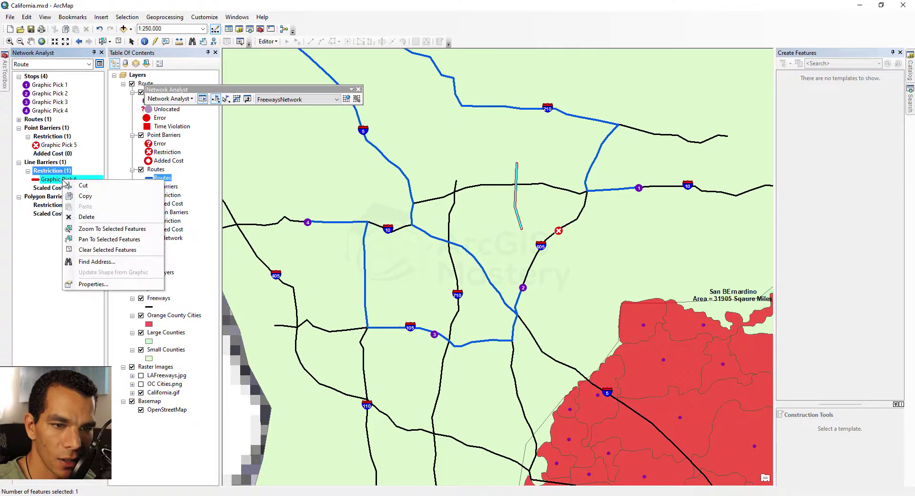
click(88, 216)
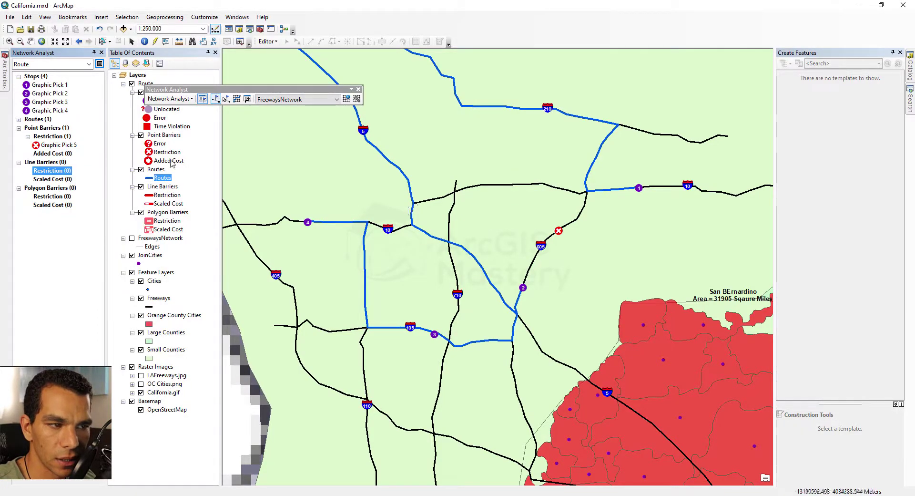
click(237, 99)
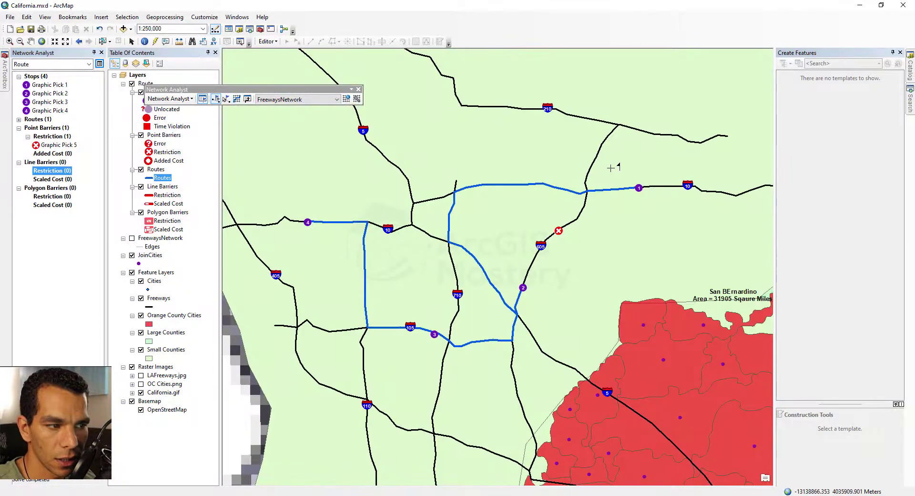
Draw a four-sided restriction polygon barrier over freeway 10 between the 710 and the 605, and solve the route
click(53, 197)
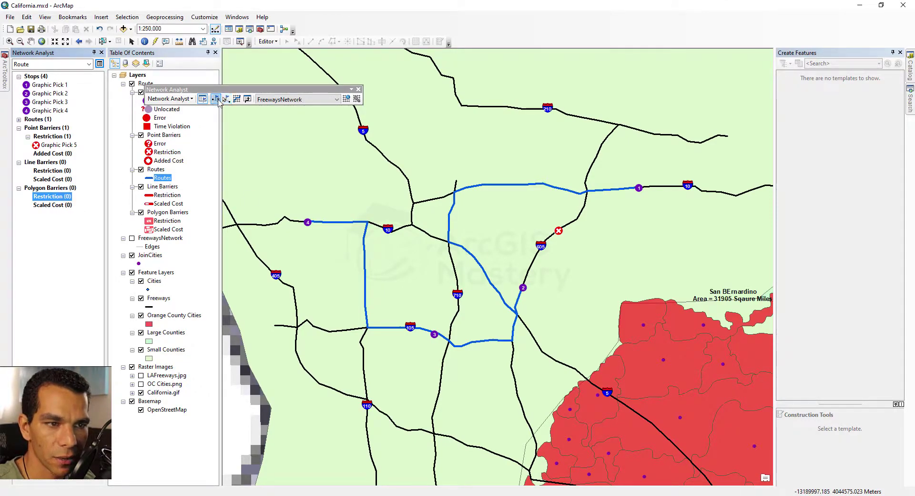
click(538, 163)
click(563, 198)
click(523, 226)
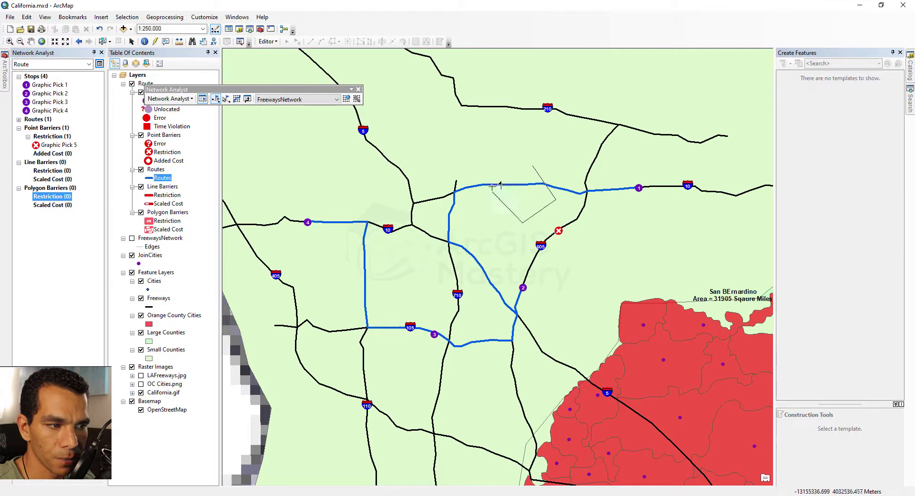
double_click(491, 170)
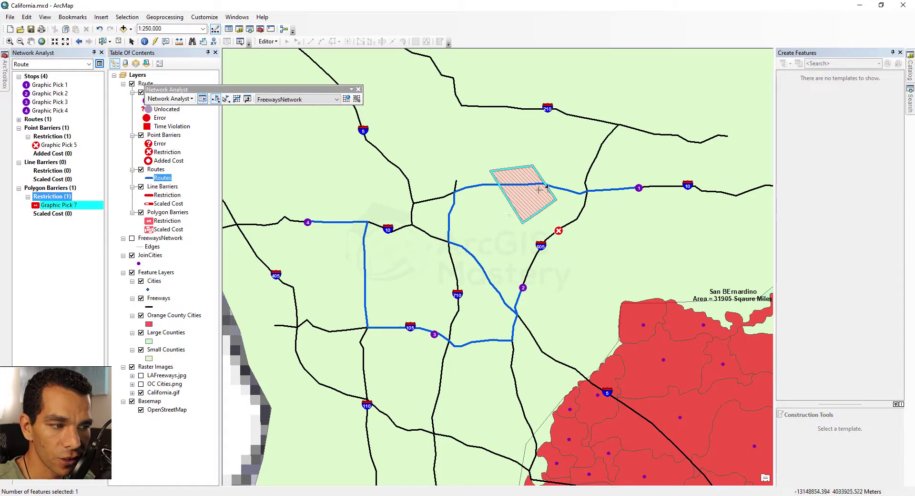
click(237, 99)
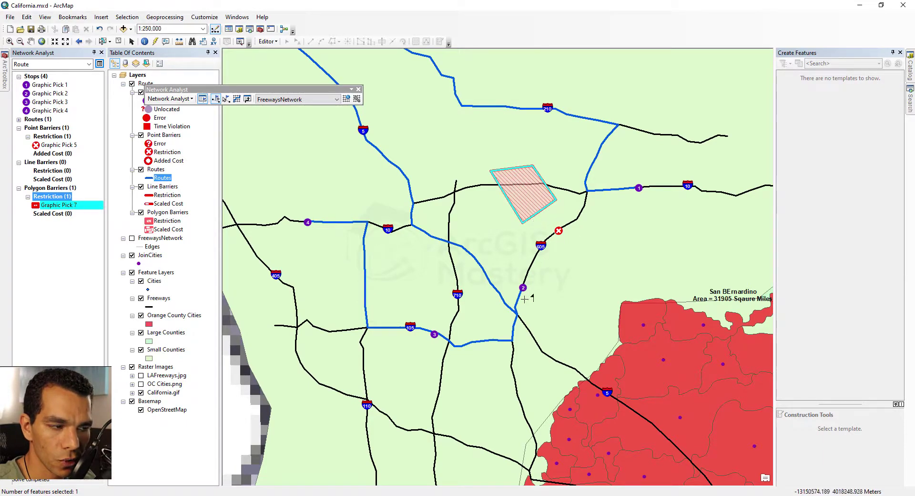
Remove the Route analysis layer from the map and create a new service area analysis layer
drag(181, 89, 149, 134)
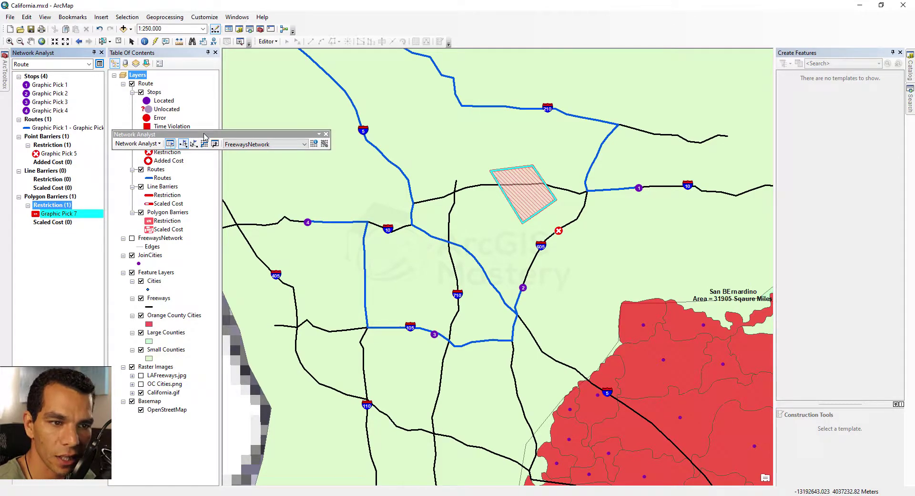
drag(204, 135, 321, 126)
right_click(146, 84)
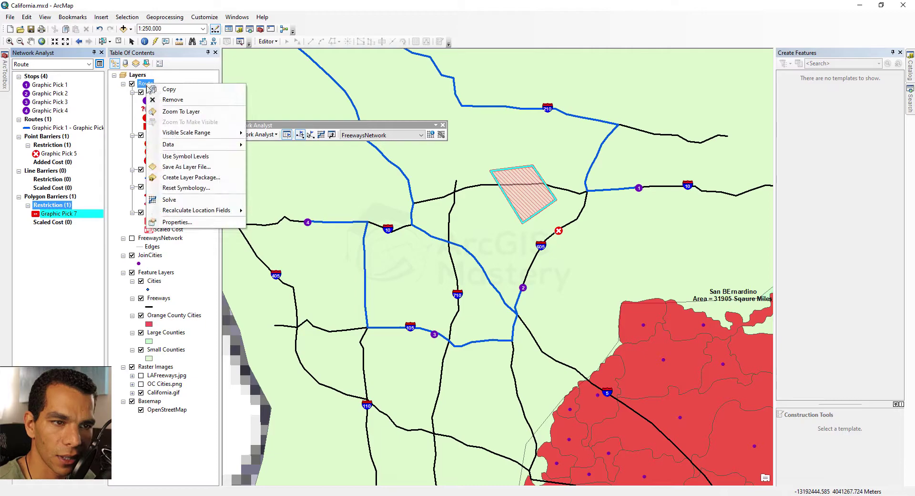
click(180, 100)
click(269, 134)
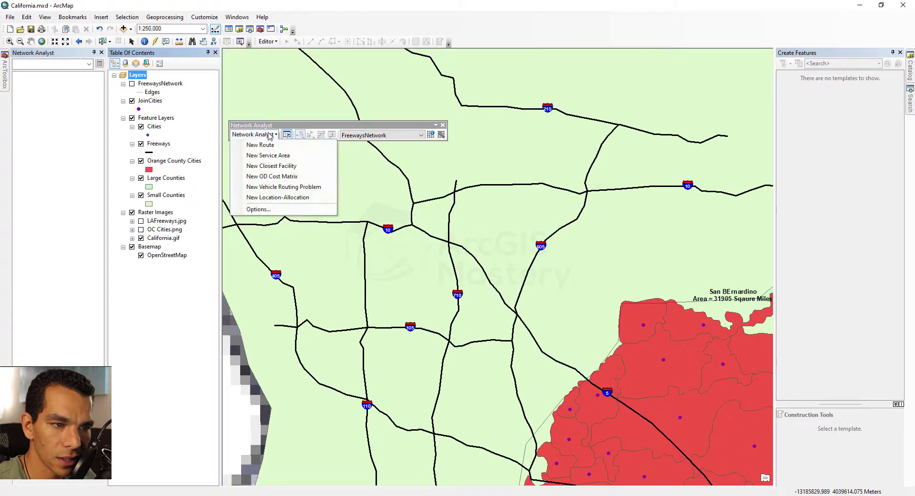
click(299, 158)
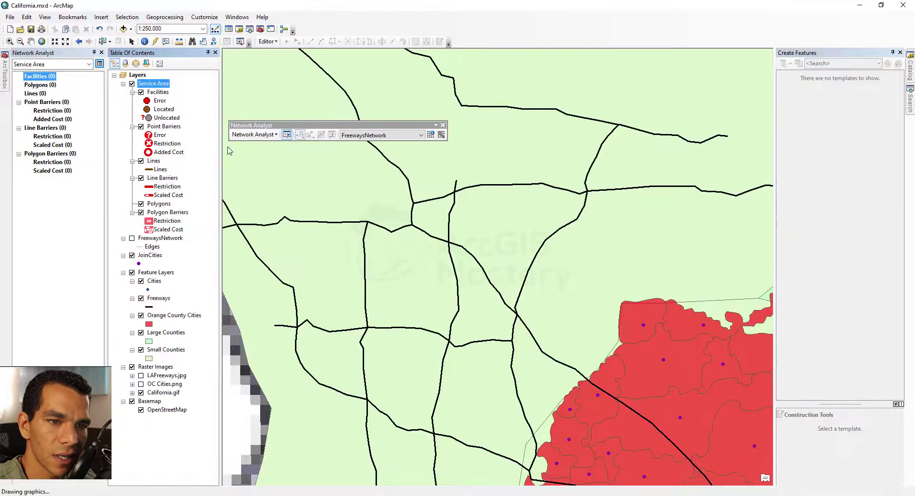
Place a facility at the junction of freeways 5 and 10, and solve the service area
click(37, 77)
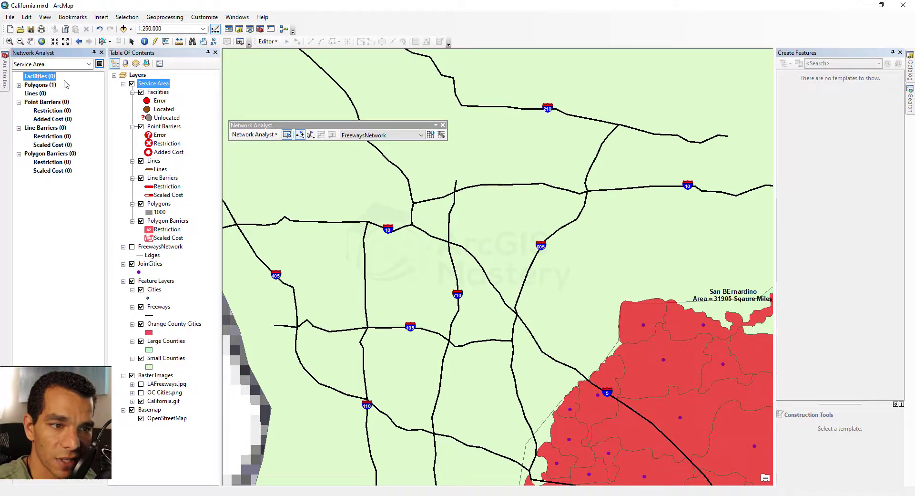
click(301, 134)
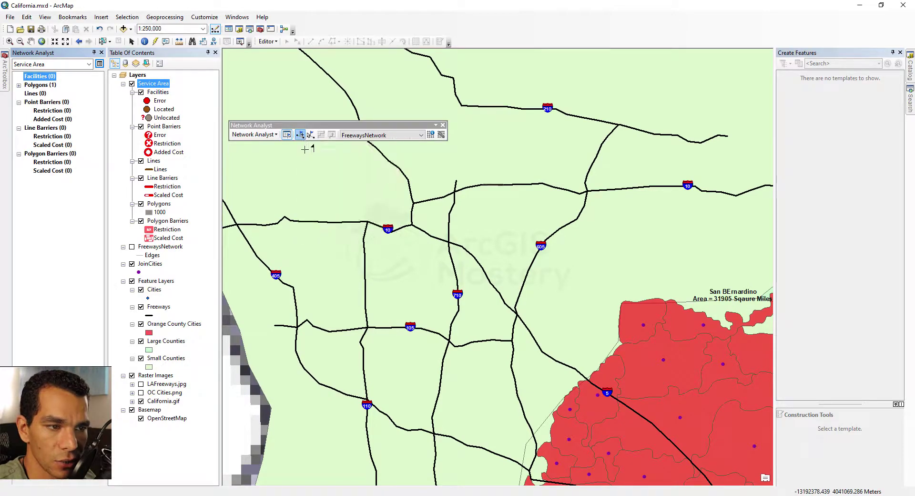
click(413, 203)
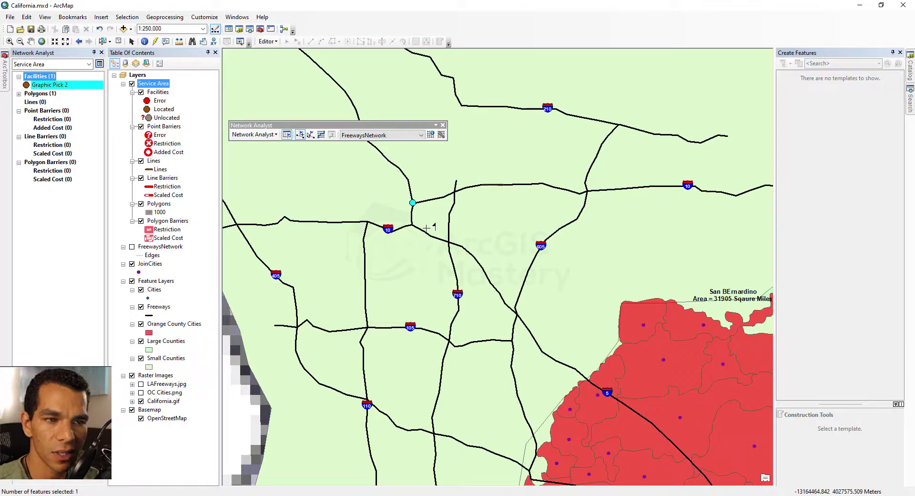
click(322, 136)
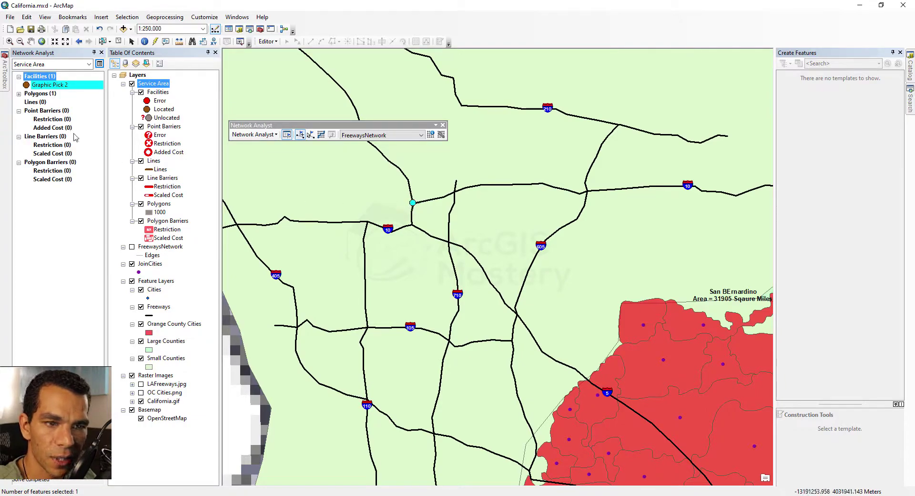
Zoom to the facility's 0 - 1000 service area polygon to examine its extent along the freeways
click(154, 161)
click(18, 94)
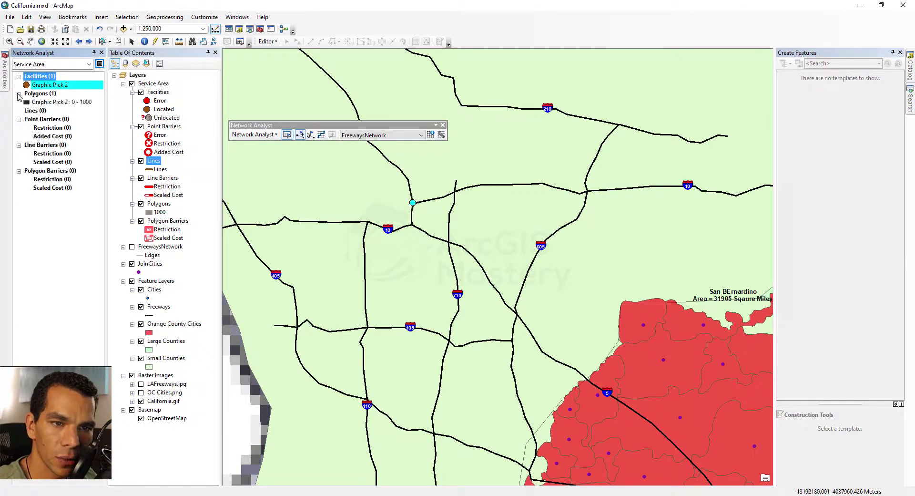
right_click(50, 103)
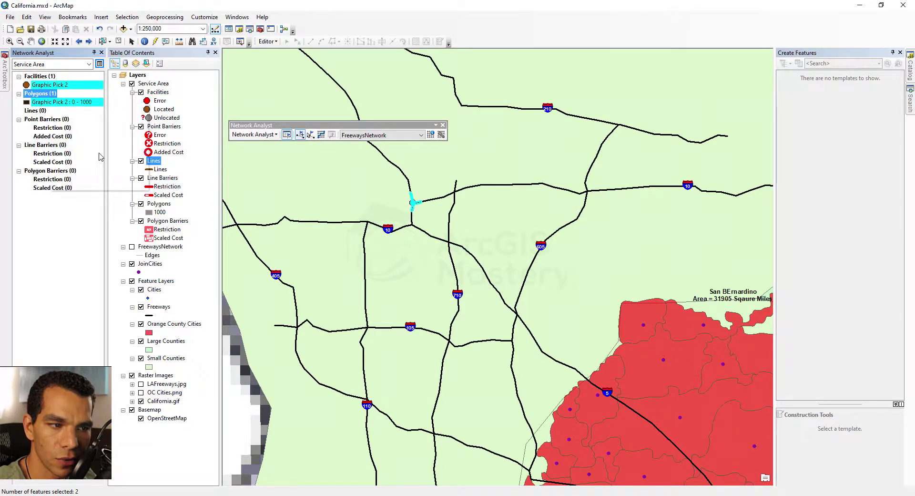
click(100, 152)
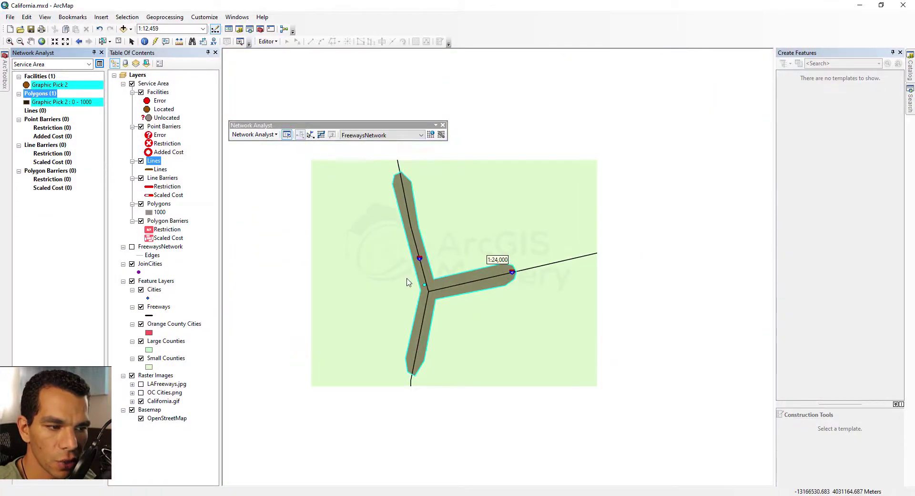
scroll(408, 282, up, 1)
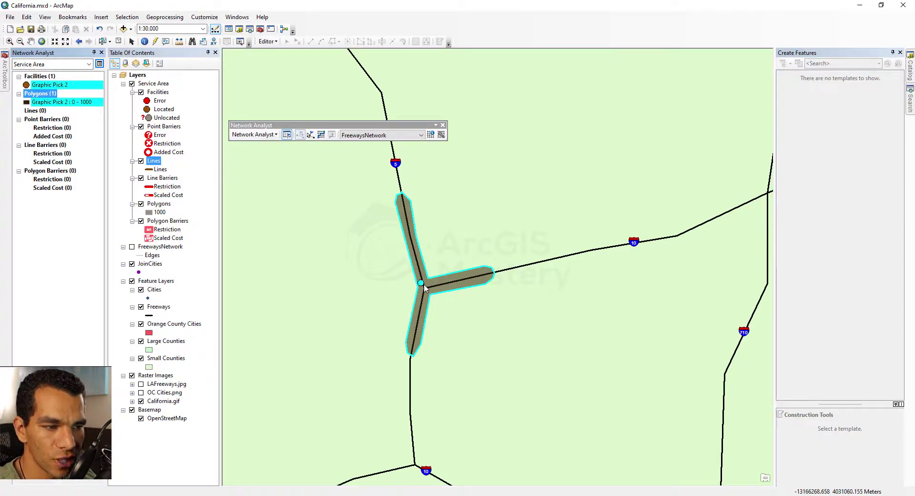
Solve the service area again with default breaks of 25000 meters and zoom to its polygon
click(100, 63)
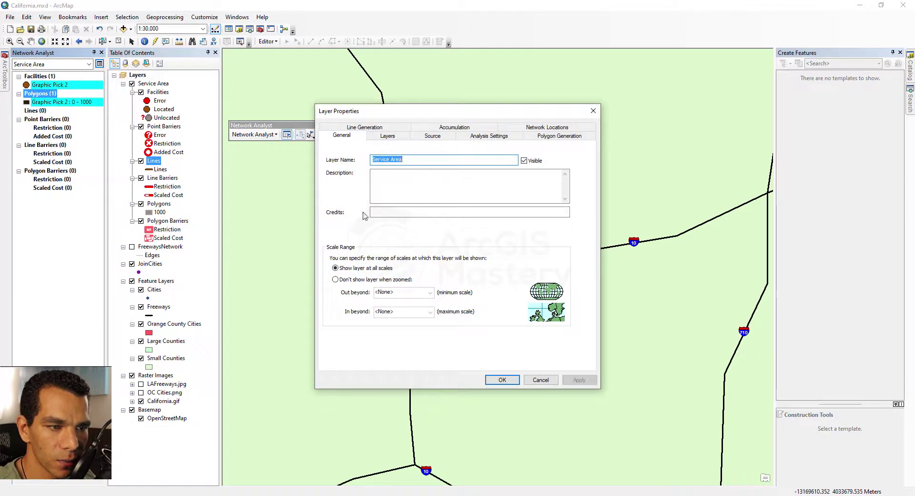
click(493, 136)
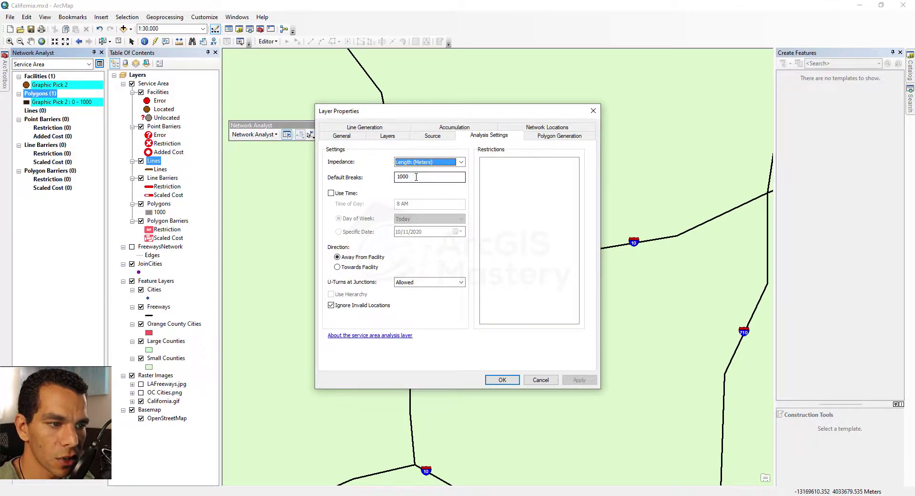
double_click(416, 177)
text(250)
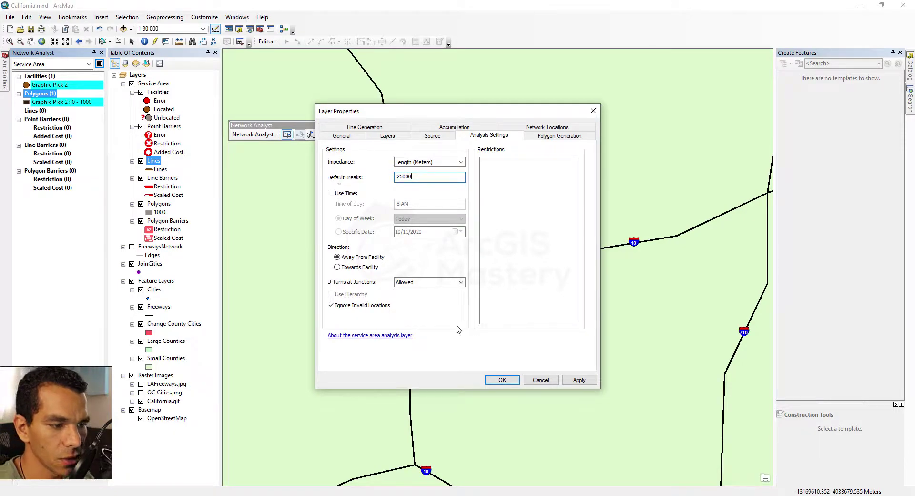
click(503, 379)
click(321, 138)
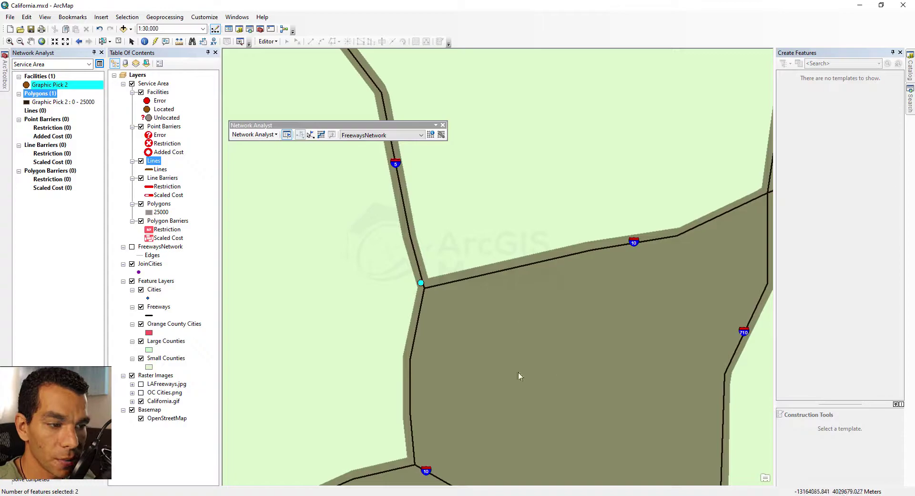
click(53, 102)
right_click(54, 102)
click(100, 148)
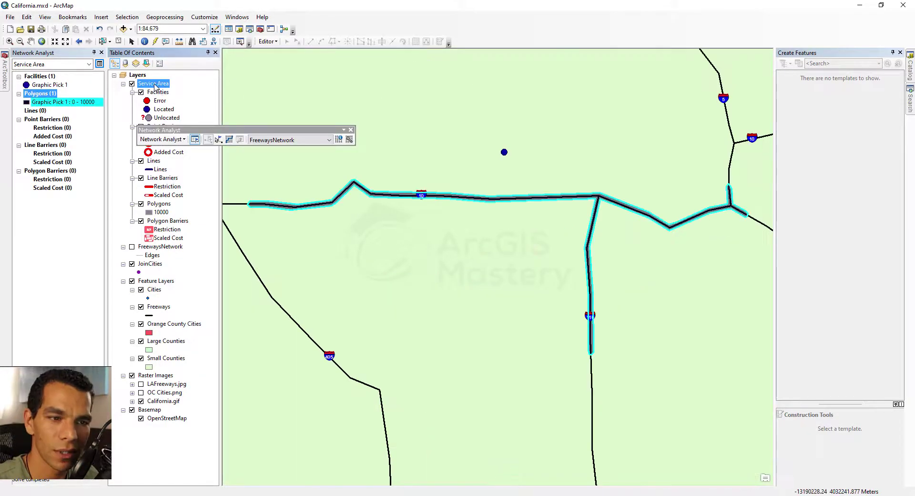
Remove the Service Area layer from the map and create a new closest facility analysis layer
right_click(153, 83)
click(186, 104)
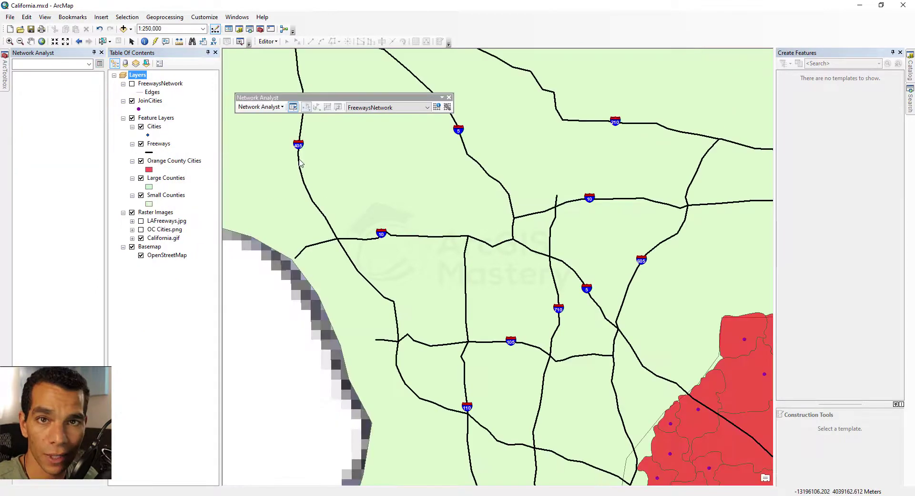
click(274, 108)
click(287, 139)
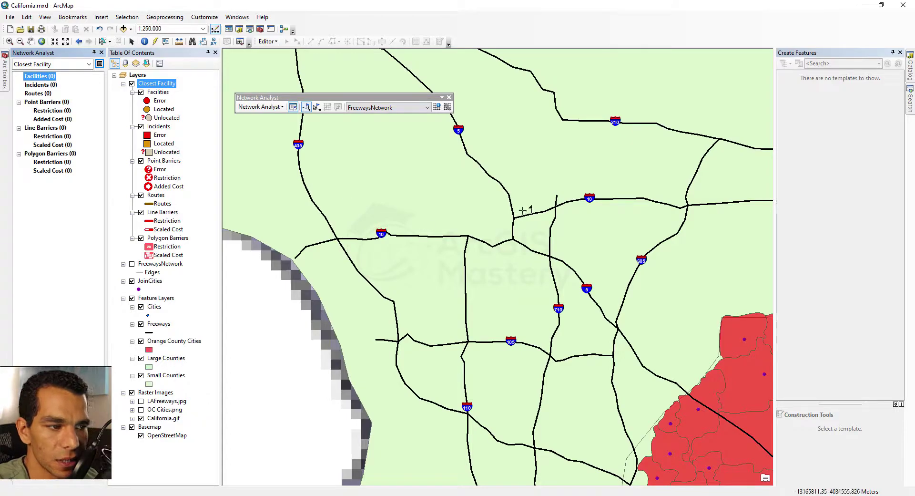
Place five facilities around freeways 5 and 10: three near their junction and two beside freeway 10 farther west
click(525, 165)
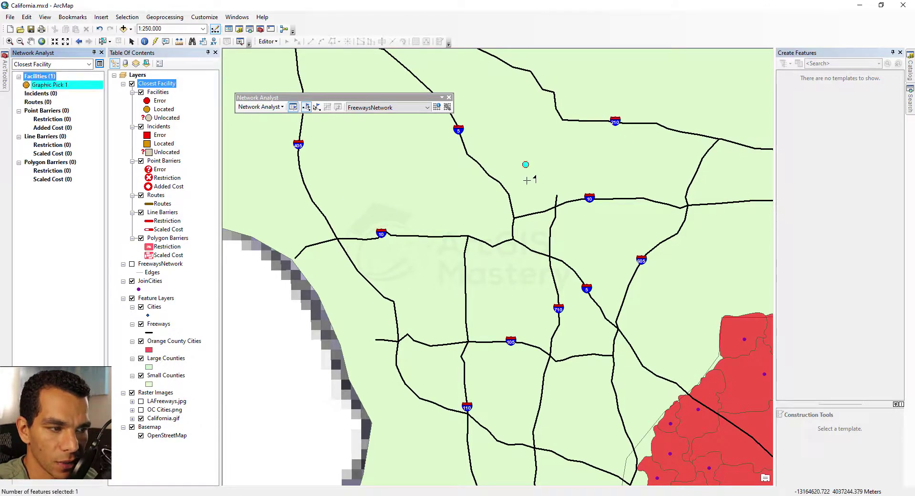
click(537, 231)
click(525, 280)
click(410, 261)
click(414, 225)
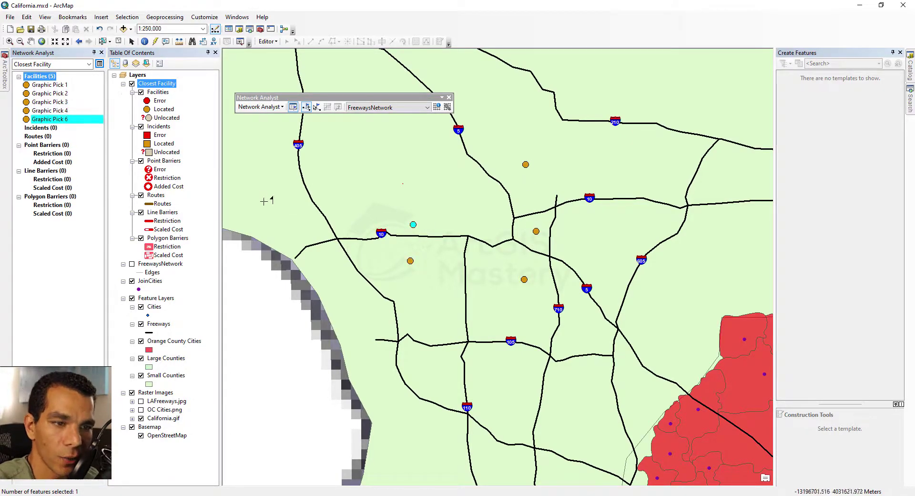
Change the located facilities' symbol to the ArcGIS_Explorer Hospital marker by searching the styles for "hospital"
click(147, 110)
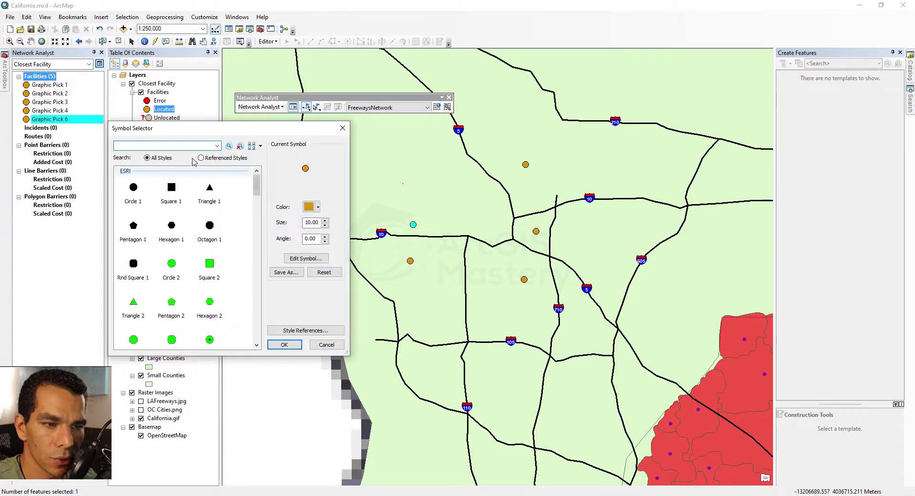
text(hospital)
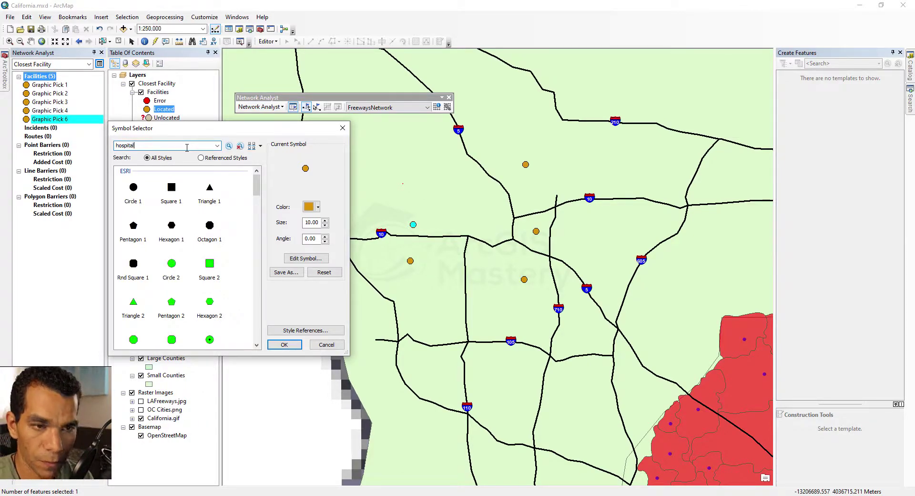
key(Return)
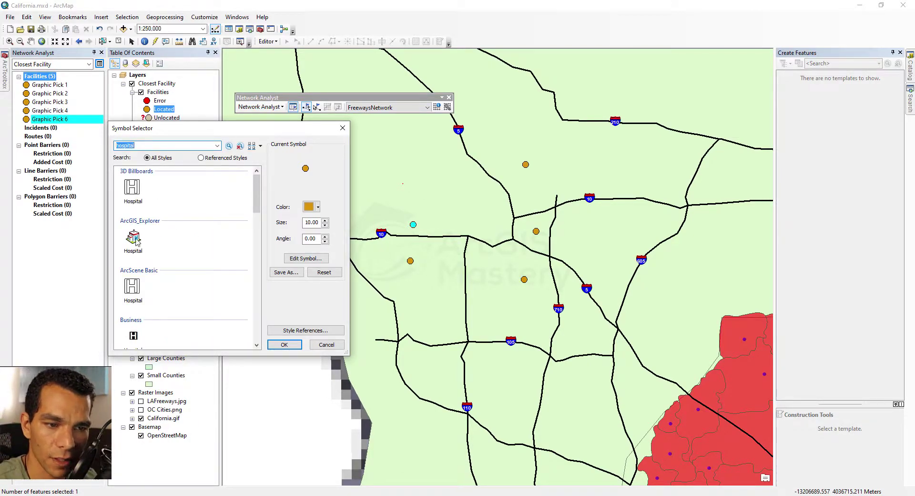
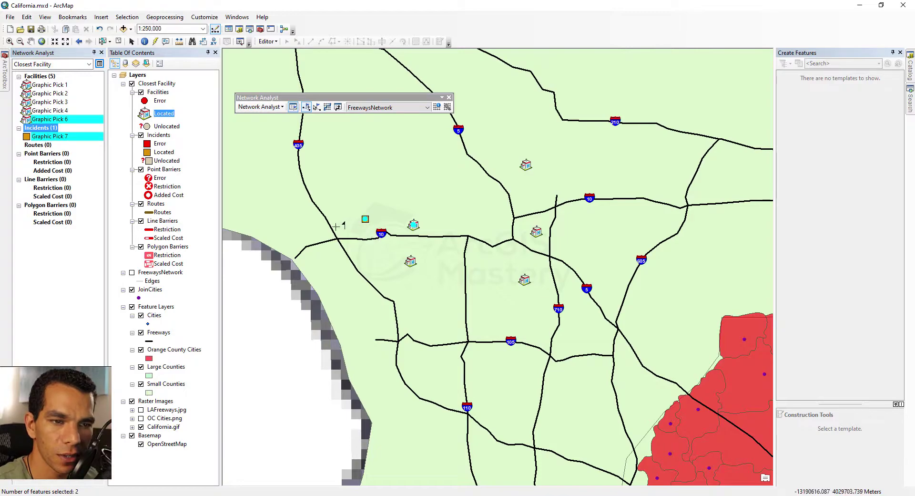
Change the located incidents' symbol to a black concentric-circles marker by searching the styles for "event"
click(147, 151)
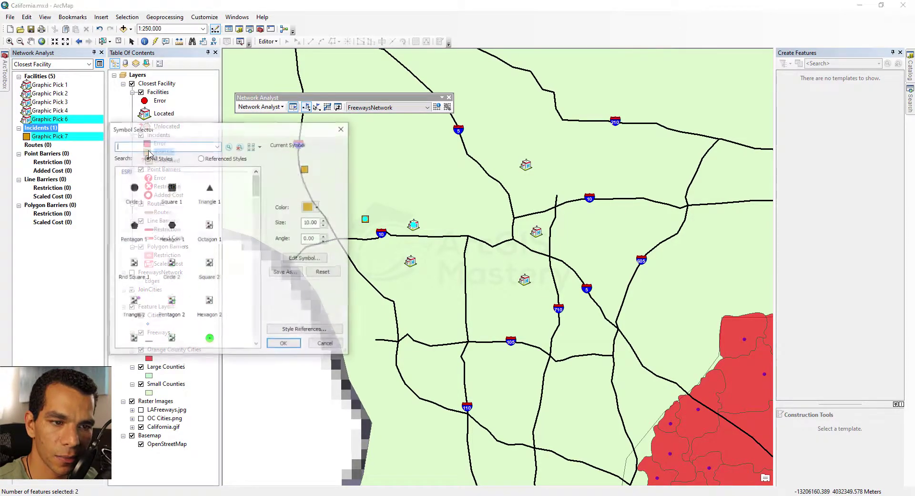
text(event)
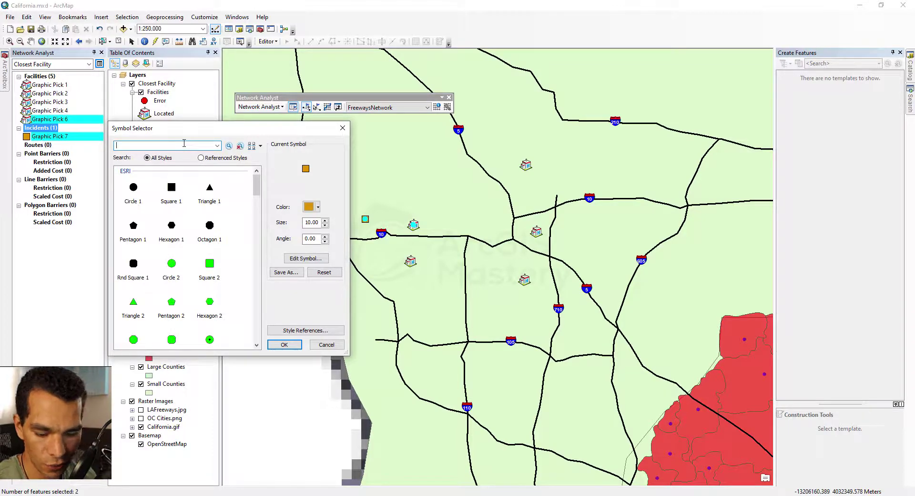
key(Return)
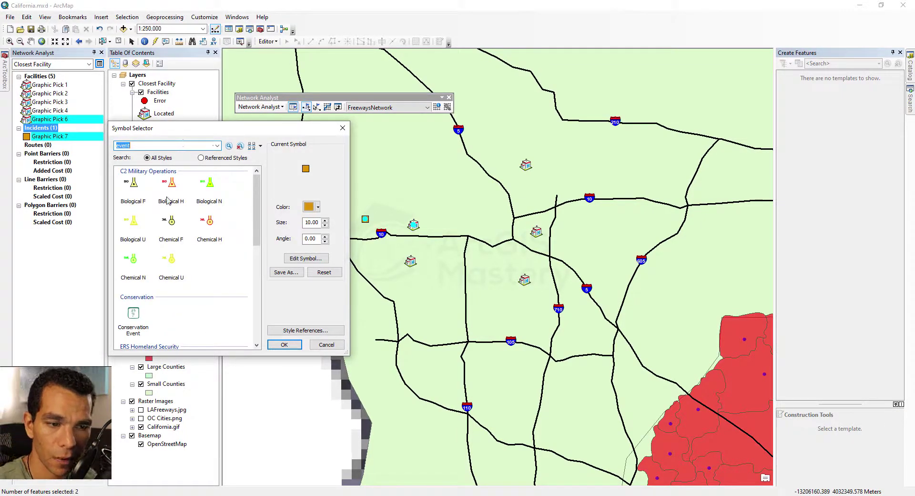
scroll(167, 200, down, 10)
double_click(169, 224)
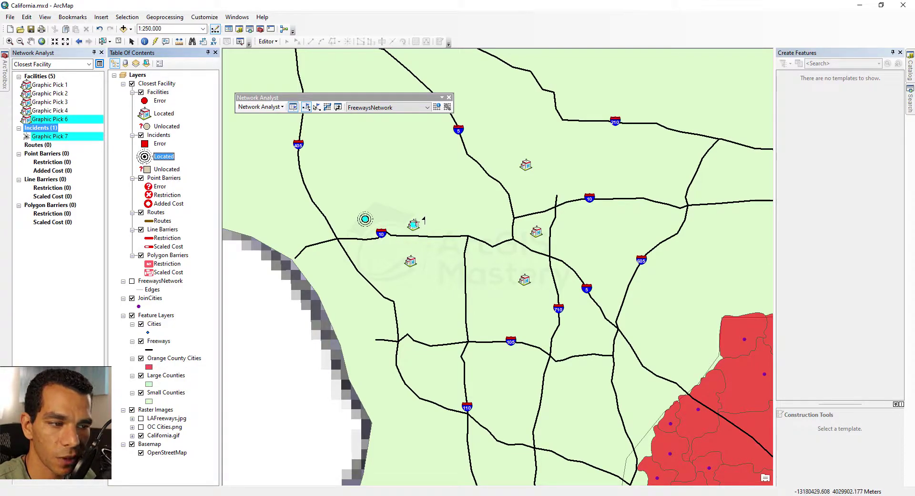
Draw a four-sided polygon restriction barrier across freeway 10 around the northwestern facility, and place the incident just west of the barrier
click(51, 214)
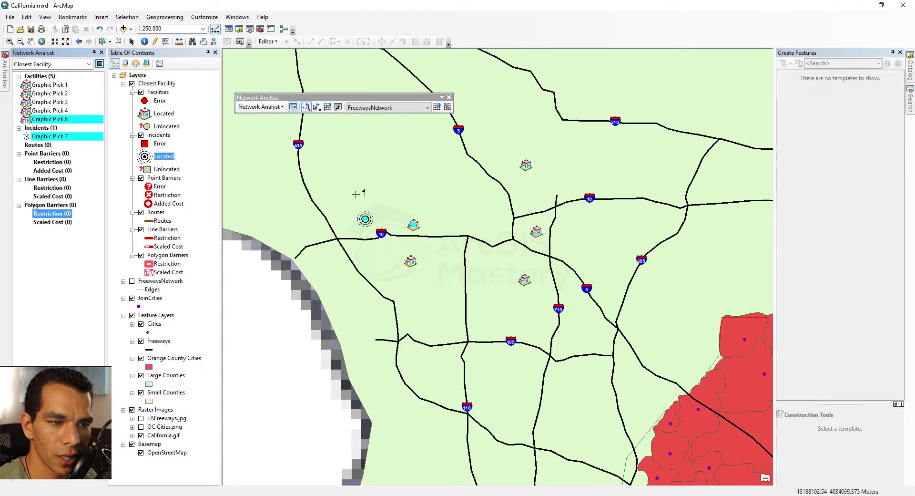
click(384, 202)
click(441, 209)
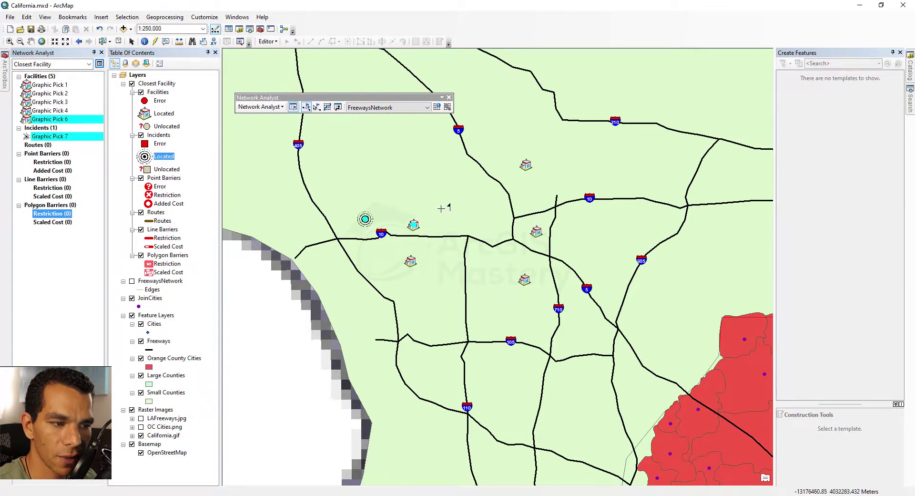
click(449, 249)
double_click(392, 247)
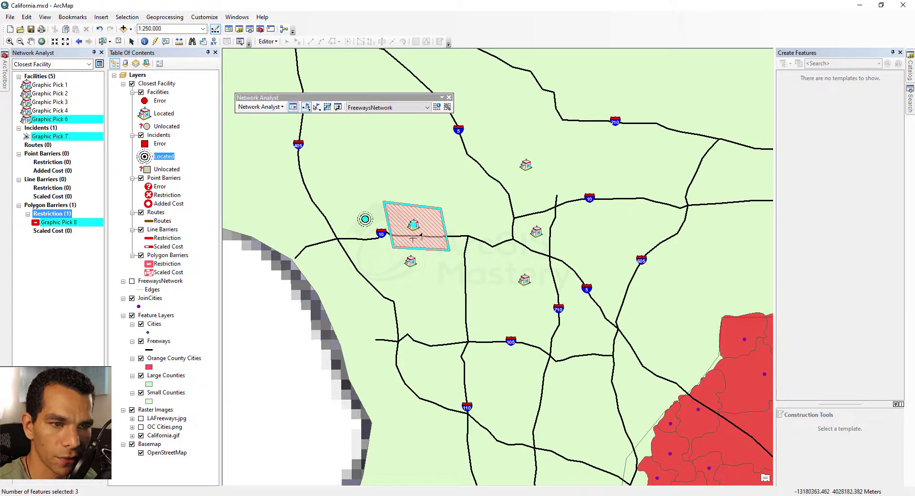
click(362, 205)
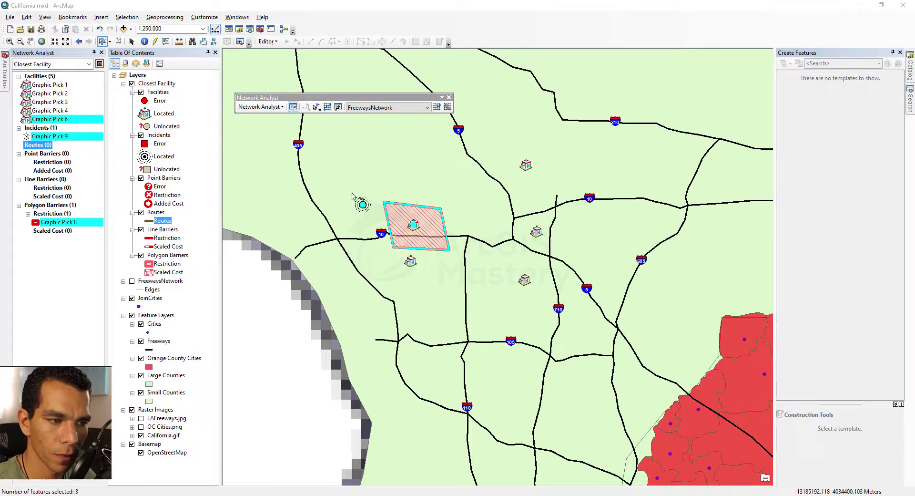
Rename the first two facilities in the list as H1 and H2
click(51, 86)
click(60, 86)
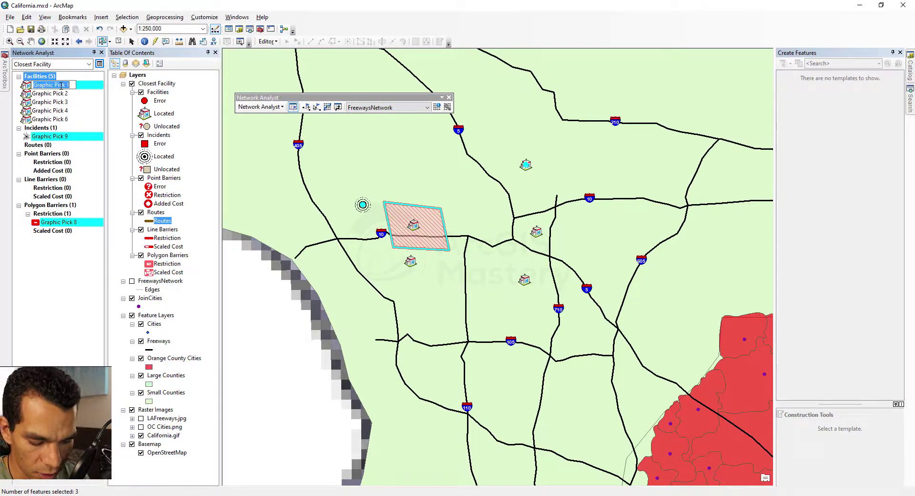
text(H)
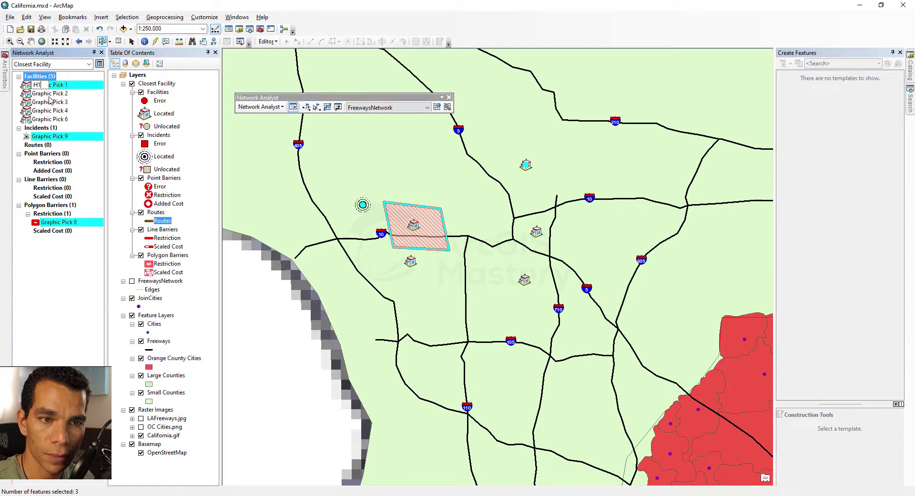
text(1)
click(58, 94)
click(59, 94)
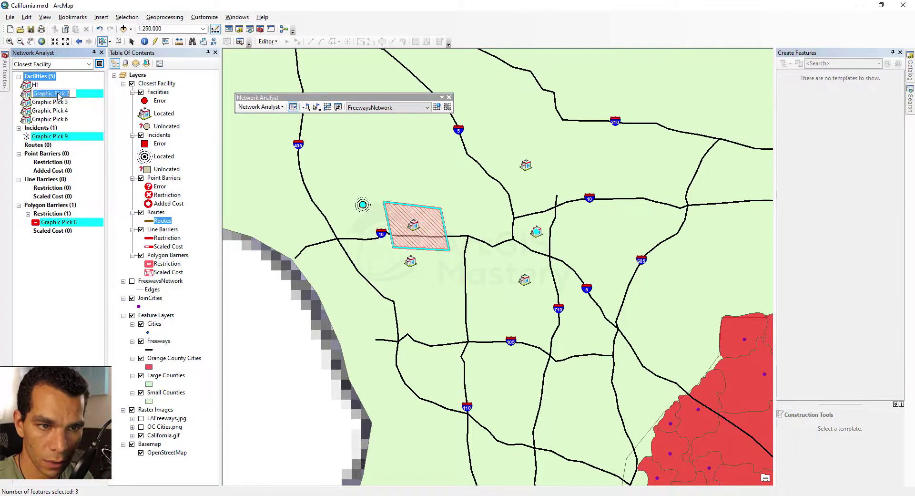
text(H2)
key(Return)
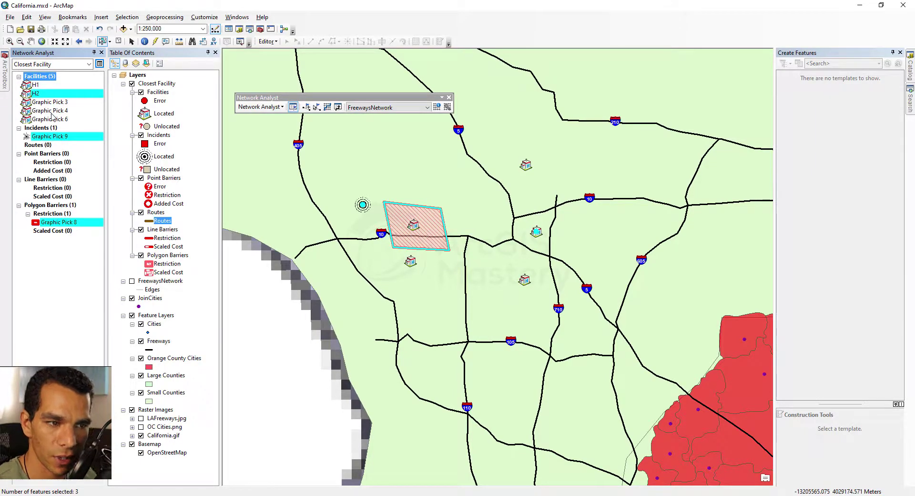
Clear the selected features and solve the closest facility analysis, dismissing the solver messages
click(118, 41)
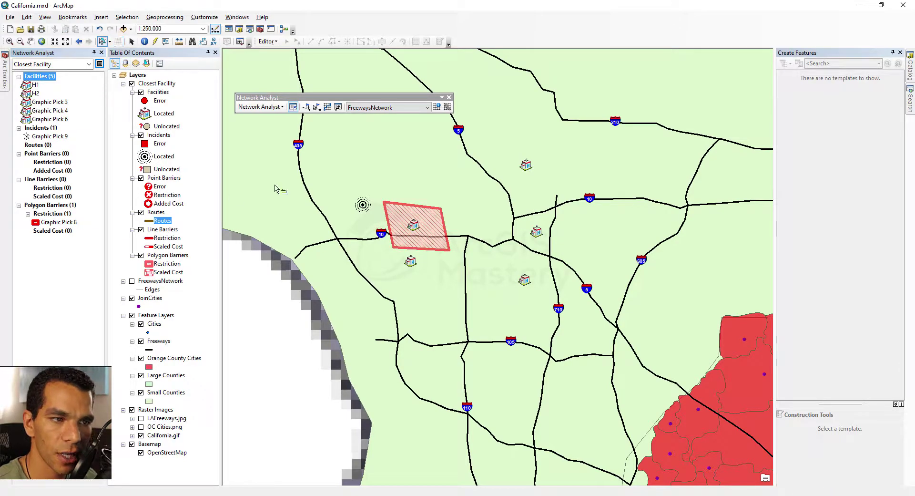
click(328, 107)
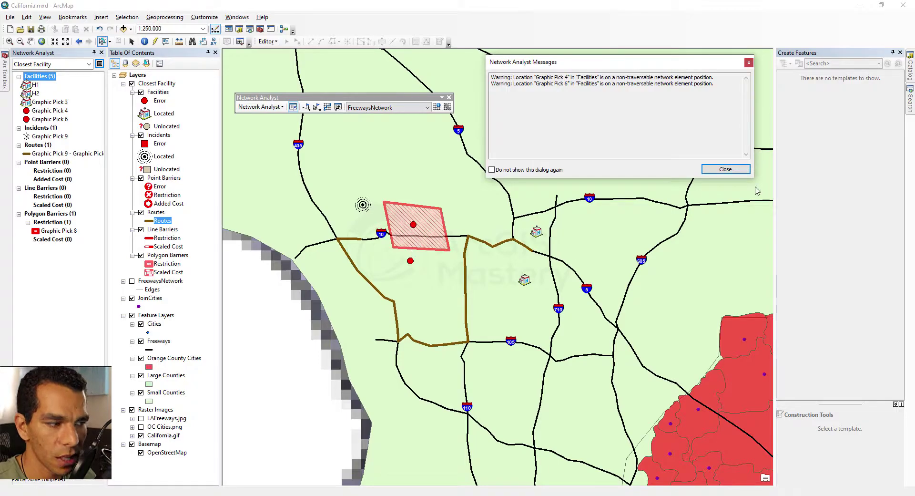
click(726, 169)
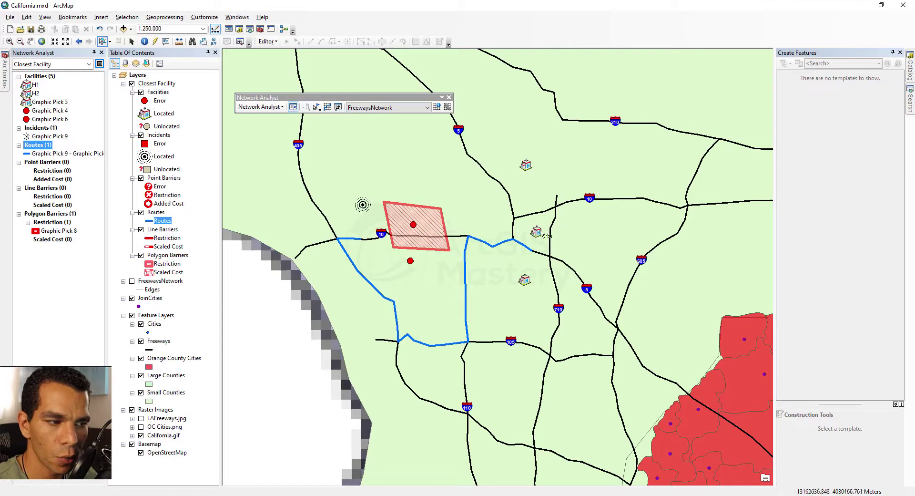
Open the solved route's properties to examine its facility ID, rank and total length
click(56, 155)
right_click(56, 155)
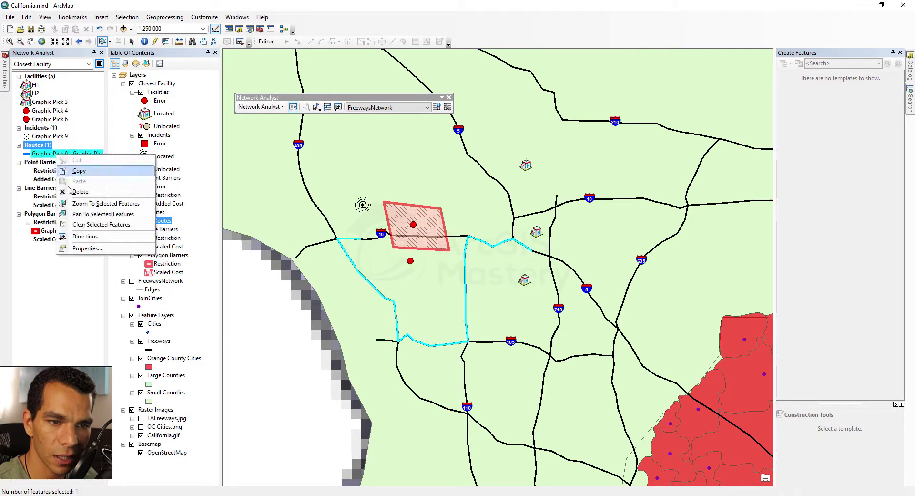
click(100, 248)
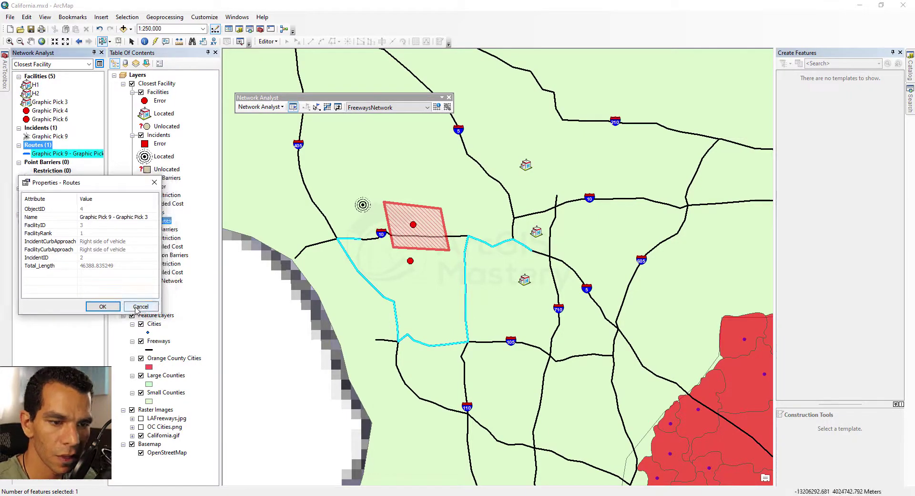
click(141, 307)
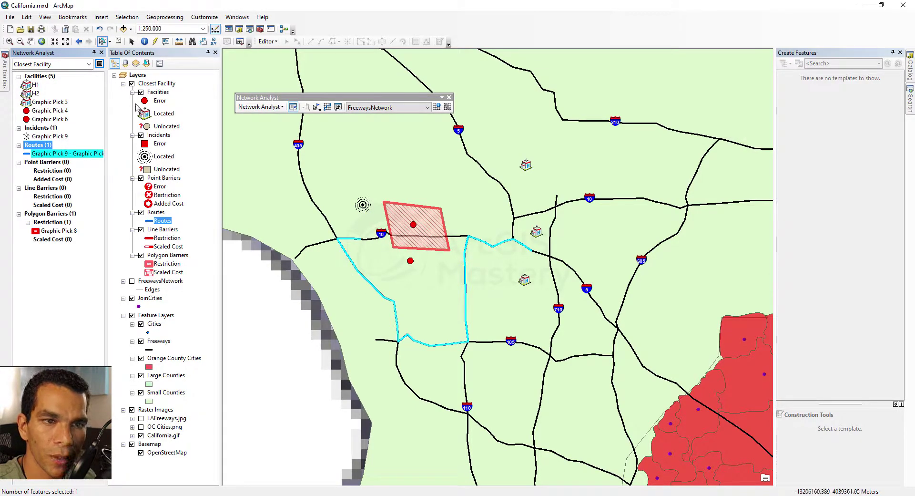
Set the closest facility analysis to find 3 facilities and solve it again, dismissing the solver messages
click(99, 65)
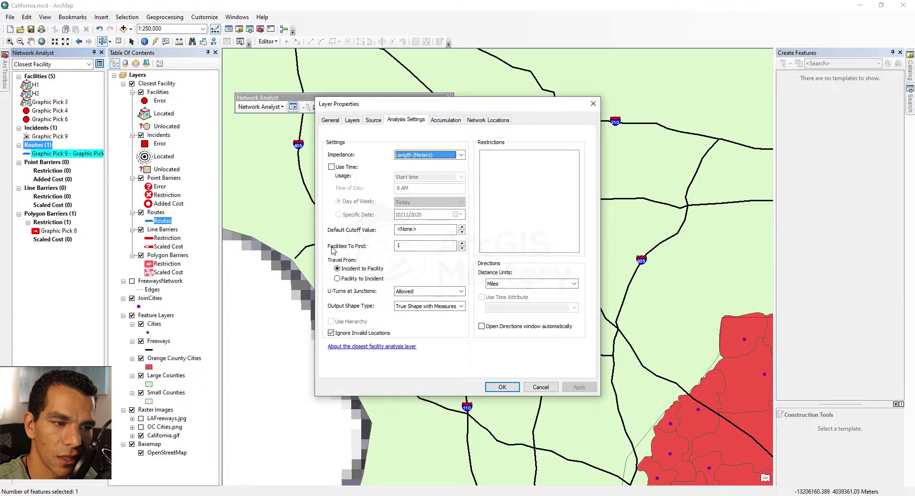
click(462, 243)
click(462, 243)
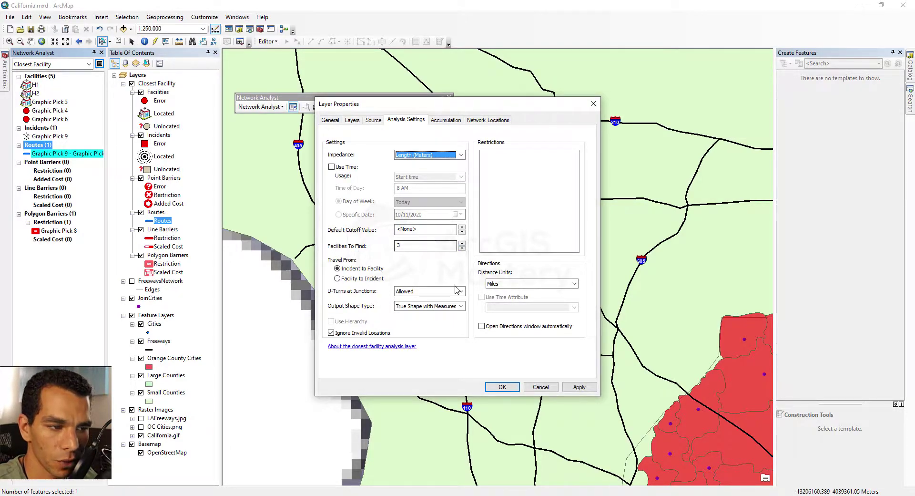
click(503, 387)
click(328, 107)
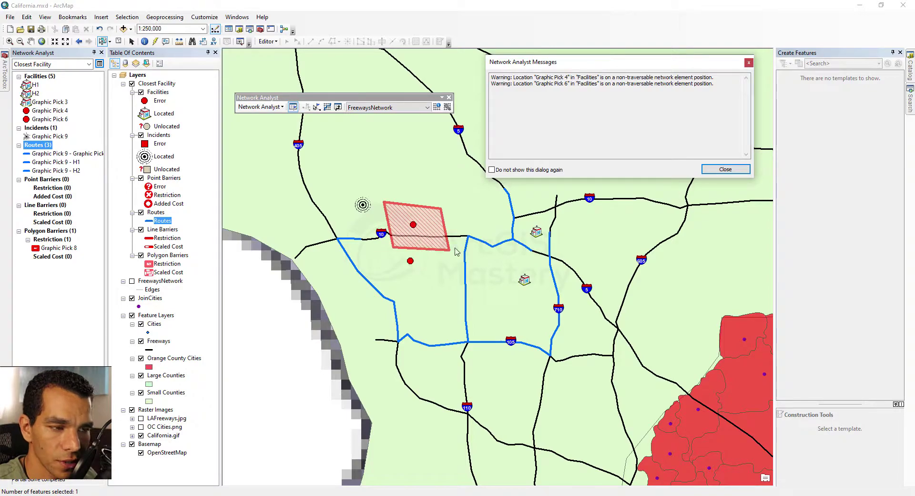
click(725, 170)
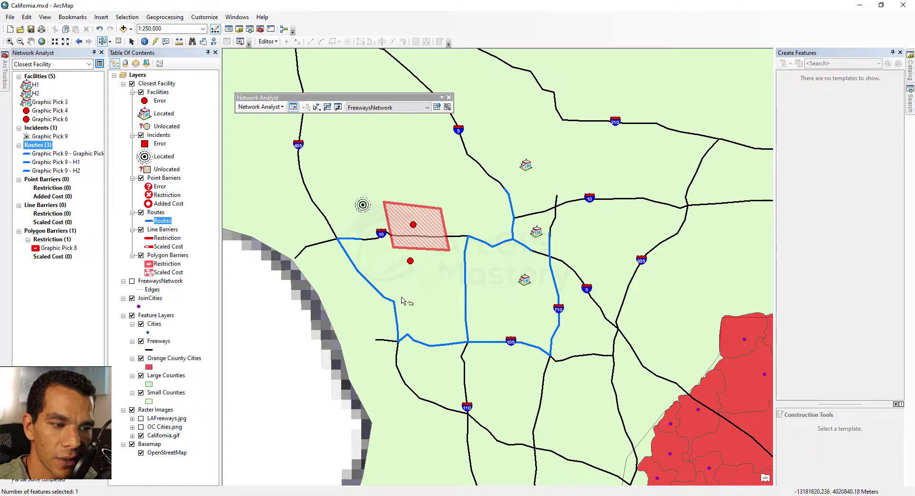
Highlight each of the three solved routes in turn to examine its path from the incident to its facility
click(55, 155)
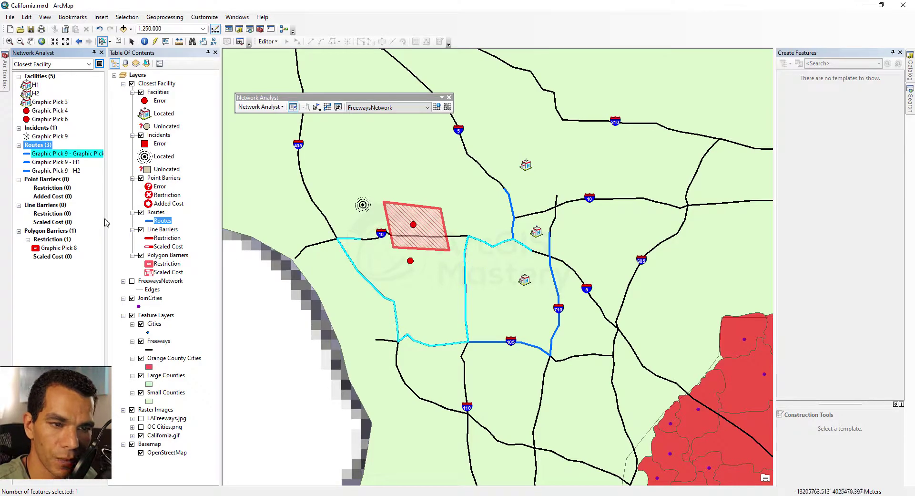
click(65, 163)
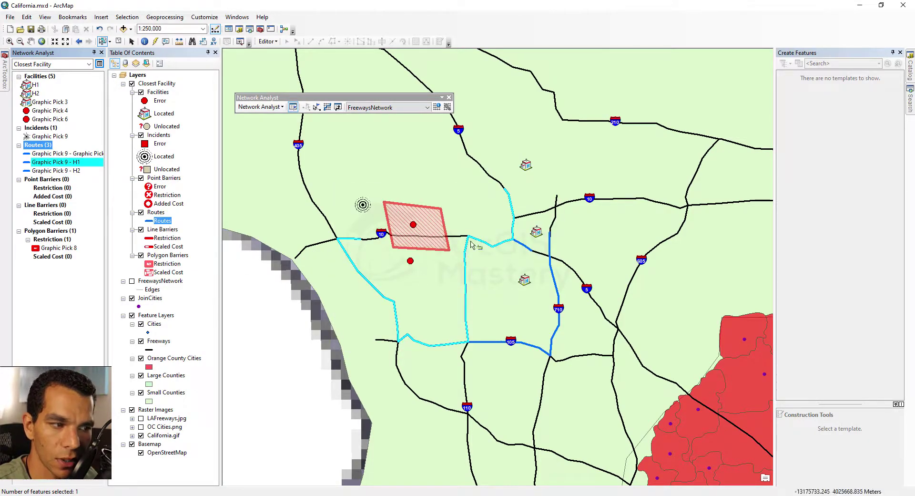
click(65, 171)
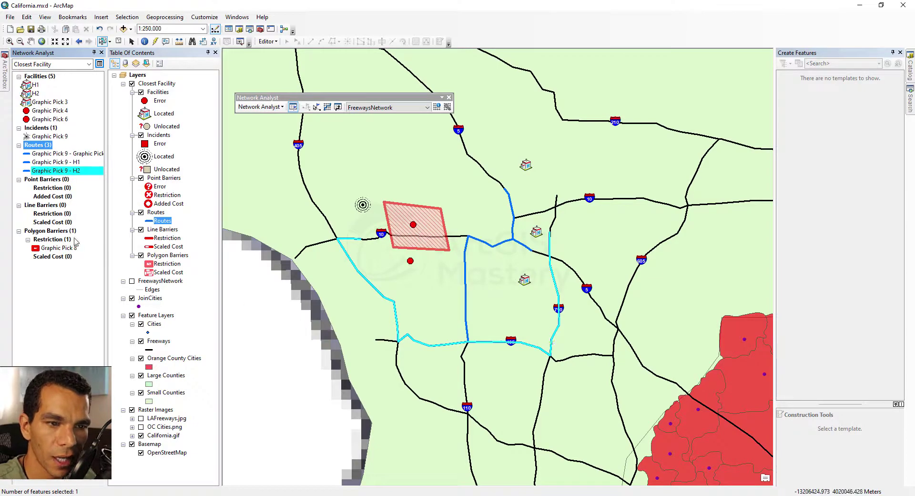
right_click(156, 213)
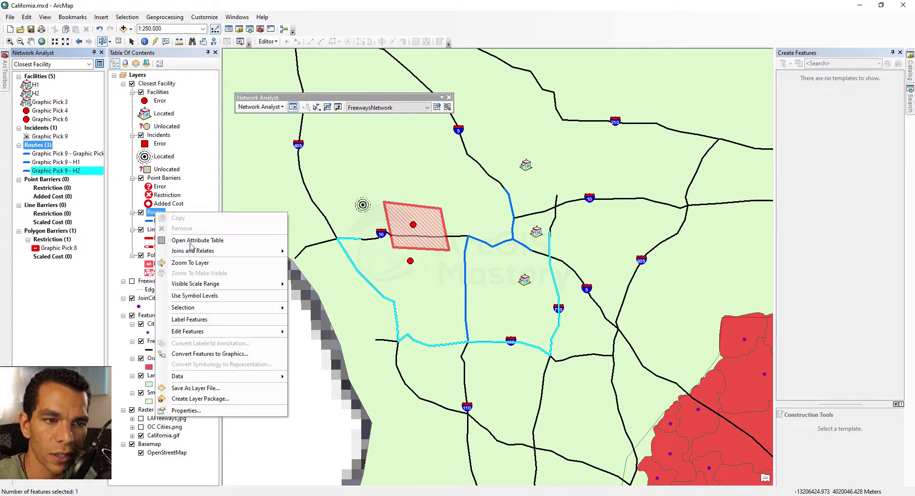
right_click(164, 94)
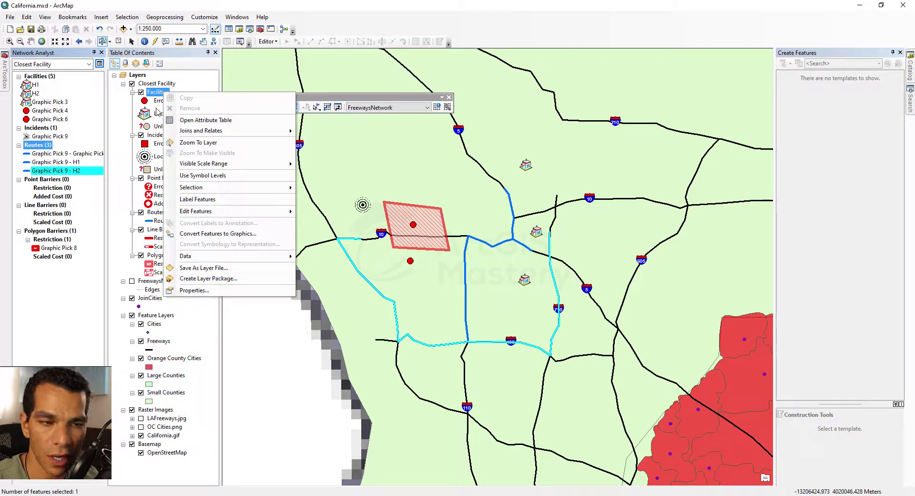
right_click(157, 136)
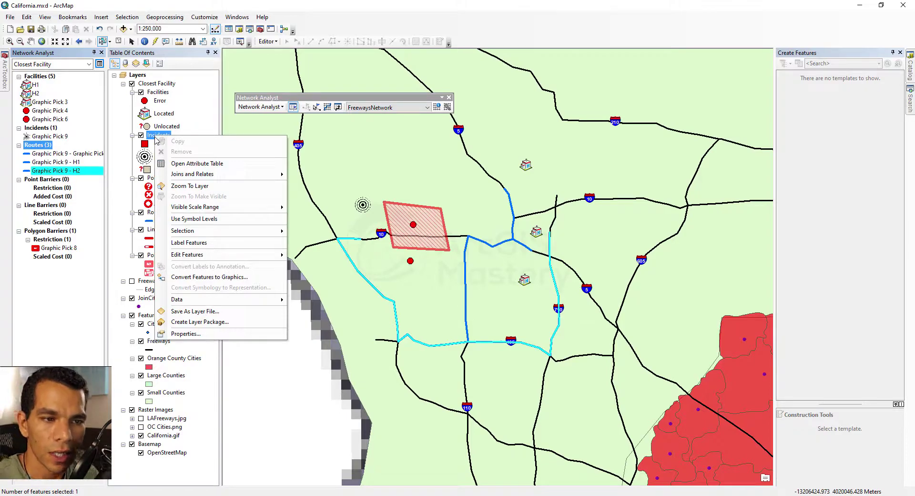
click(208, 118)
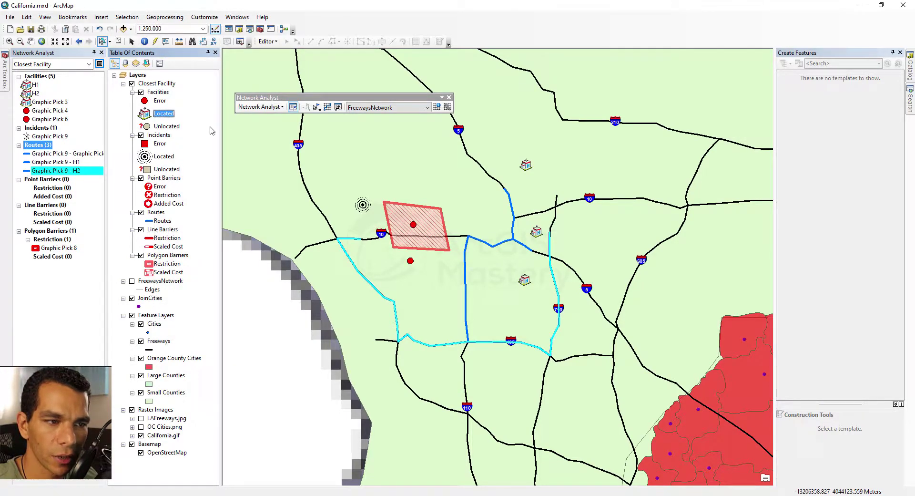
Show the driving directions for the Graphic Pick 9 - H2 route, and reopen them for the Graphic Pick 9 - H1 route
click(338, 107)
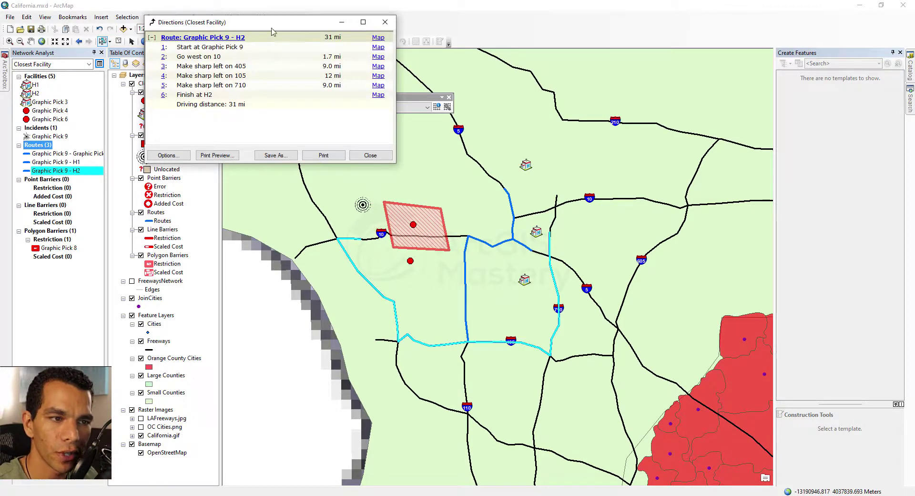
drag(273, 32, 230, 252)
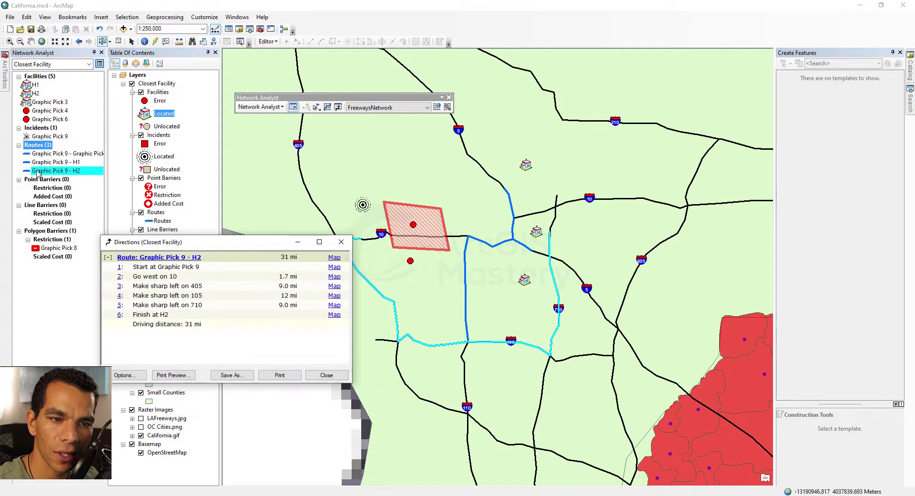
click(67, 163)
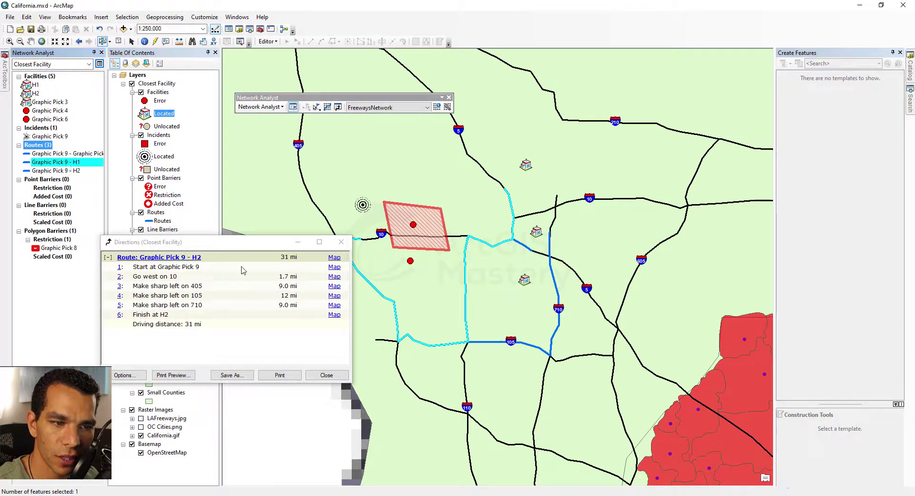
click(341, 242)
click(339, 107)
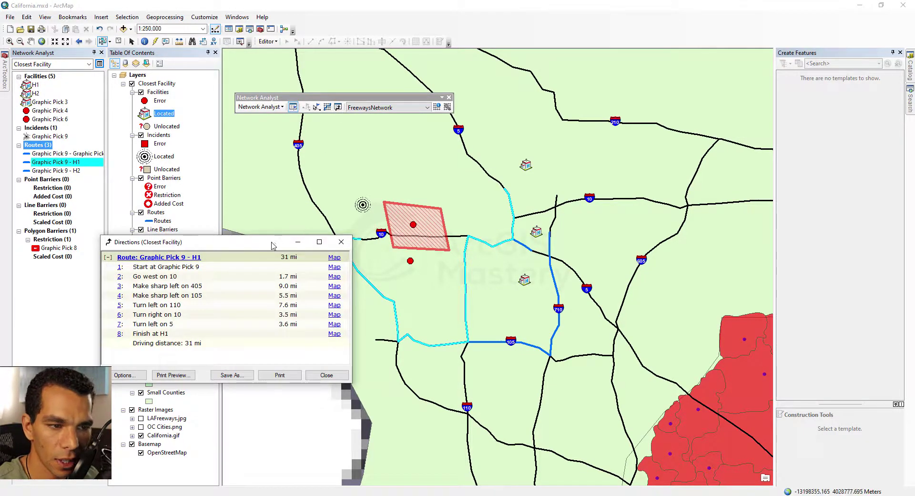
drag(270, 242, 222, 239)
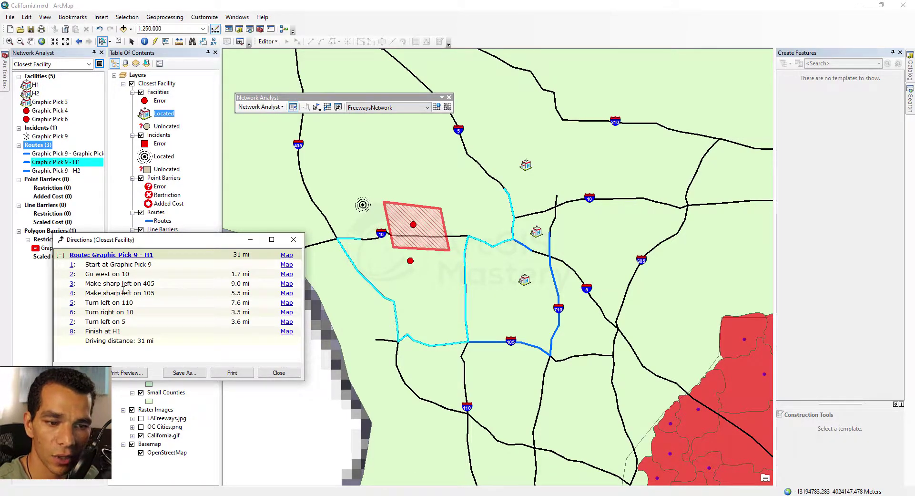
Expand the map of the sharp left on 405, examine the H1 route's turns and distances, and close the directions
click(287, 284)
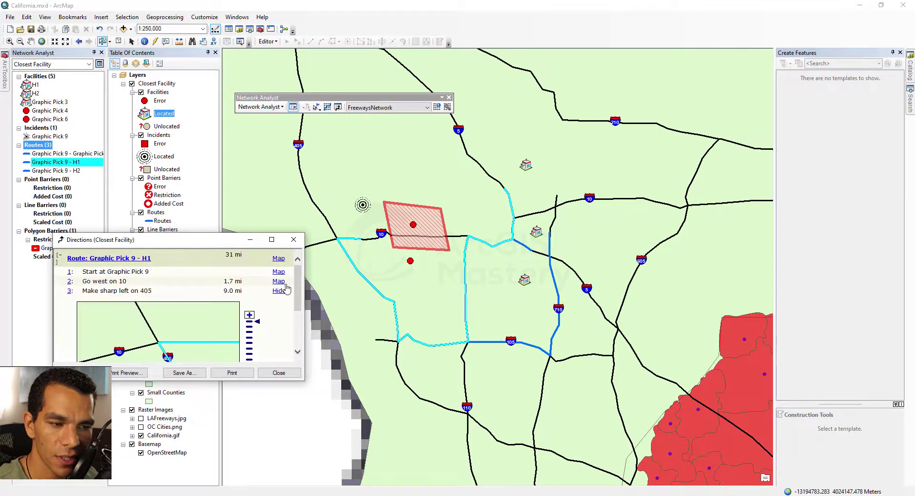
scroll(200, 334, down, 2)
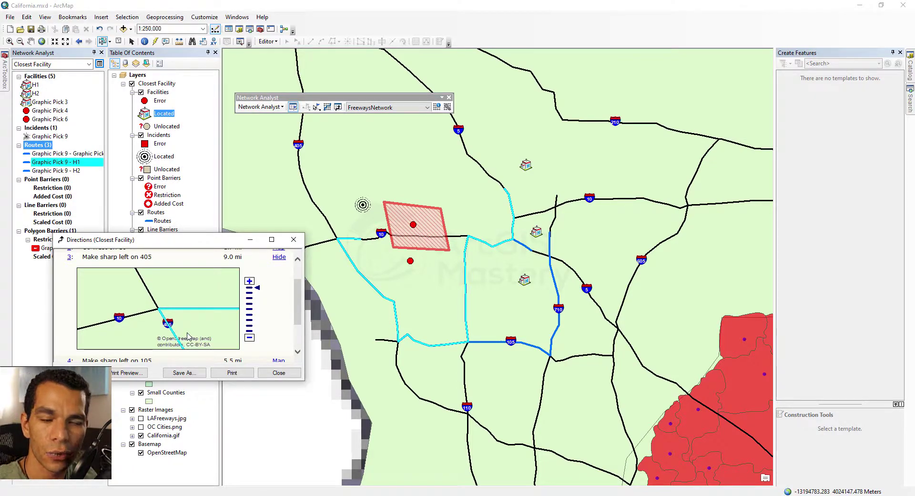
scroll(186, 337, up, 3)
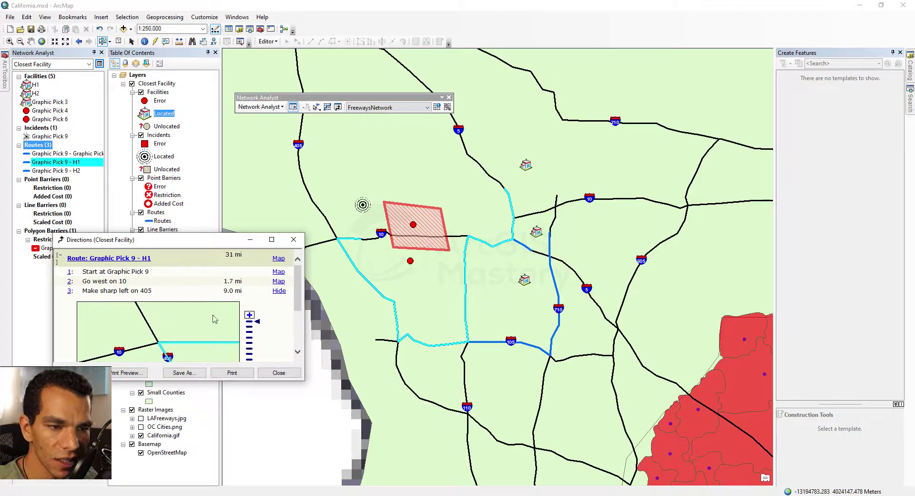
drag(227, 254, 248, 257)
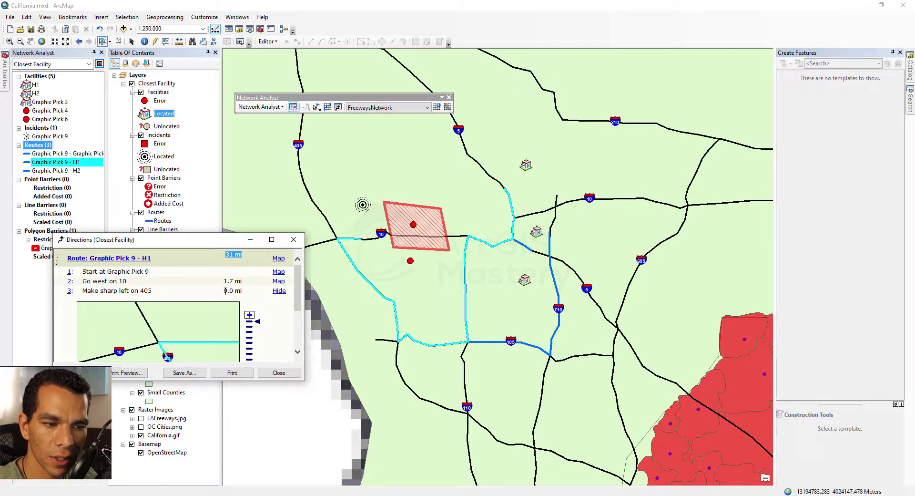
scroll(193, 288, down, 5)
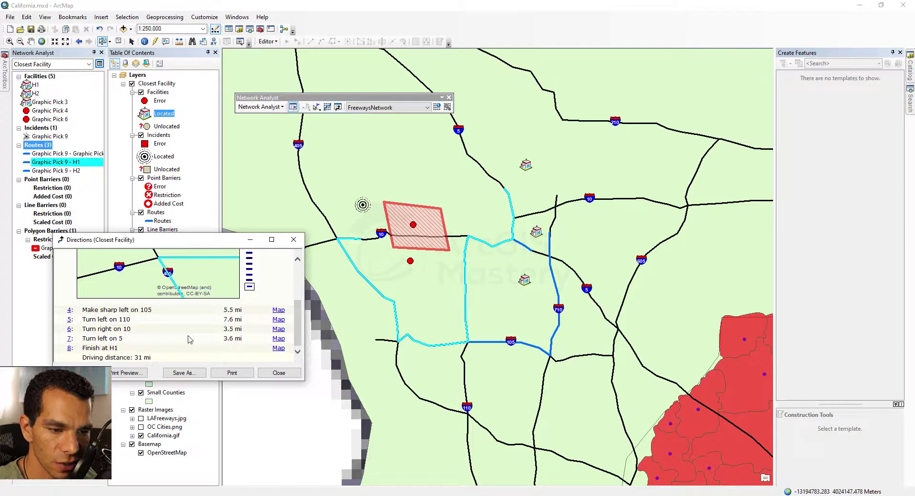
click(282, 374)
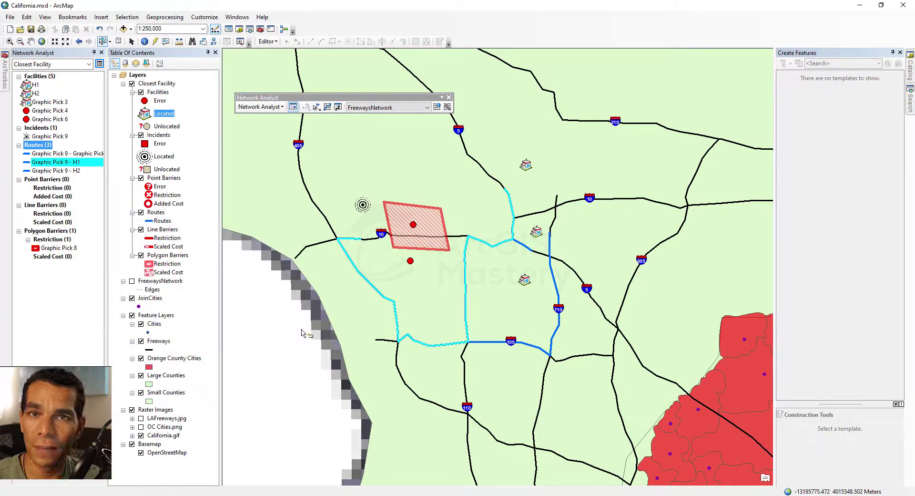